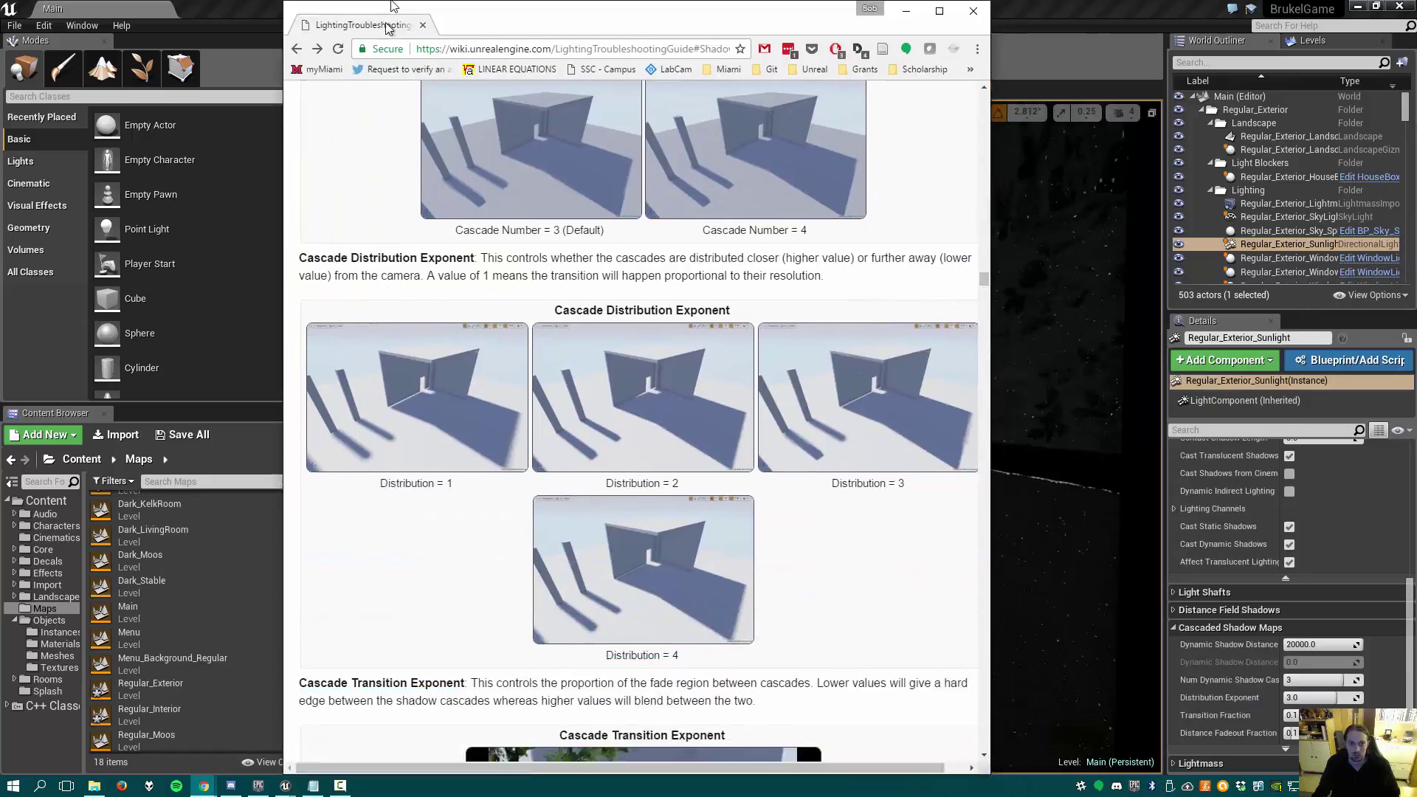
Read the "Shadow bleed or Incorrect Shadow Quality" section of the Lighting Troubleshooting Guide, then return to the Unreal Editor
scroll(1167, 447, "up", 7)
scroll(1169, 451, "up", 15)
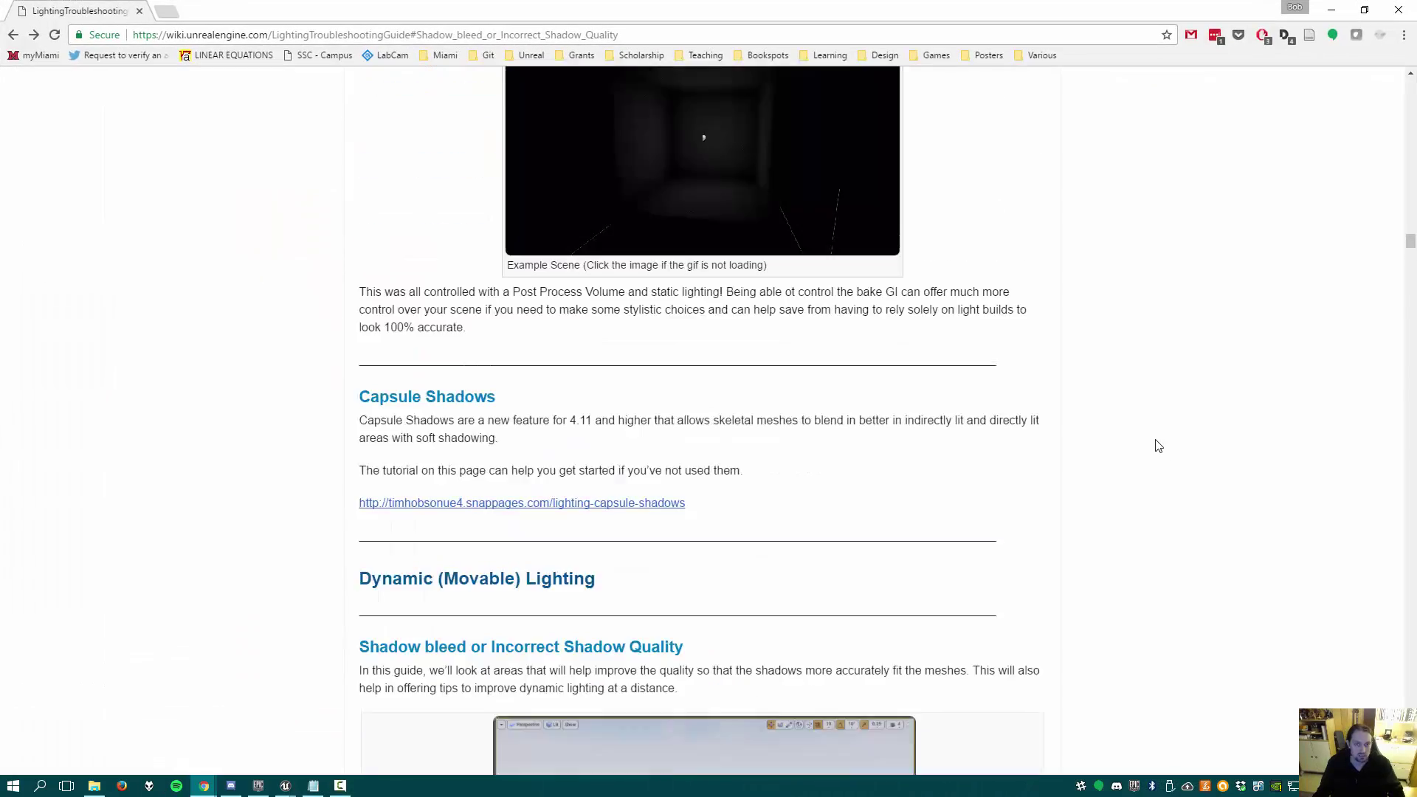
scroll(1155, 448, "up", 15)
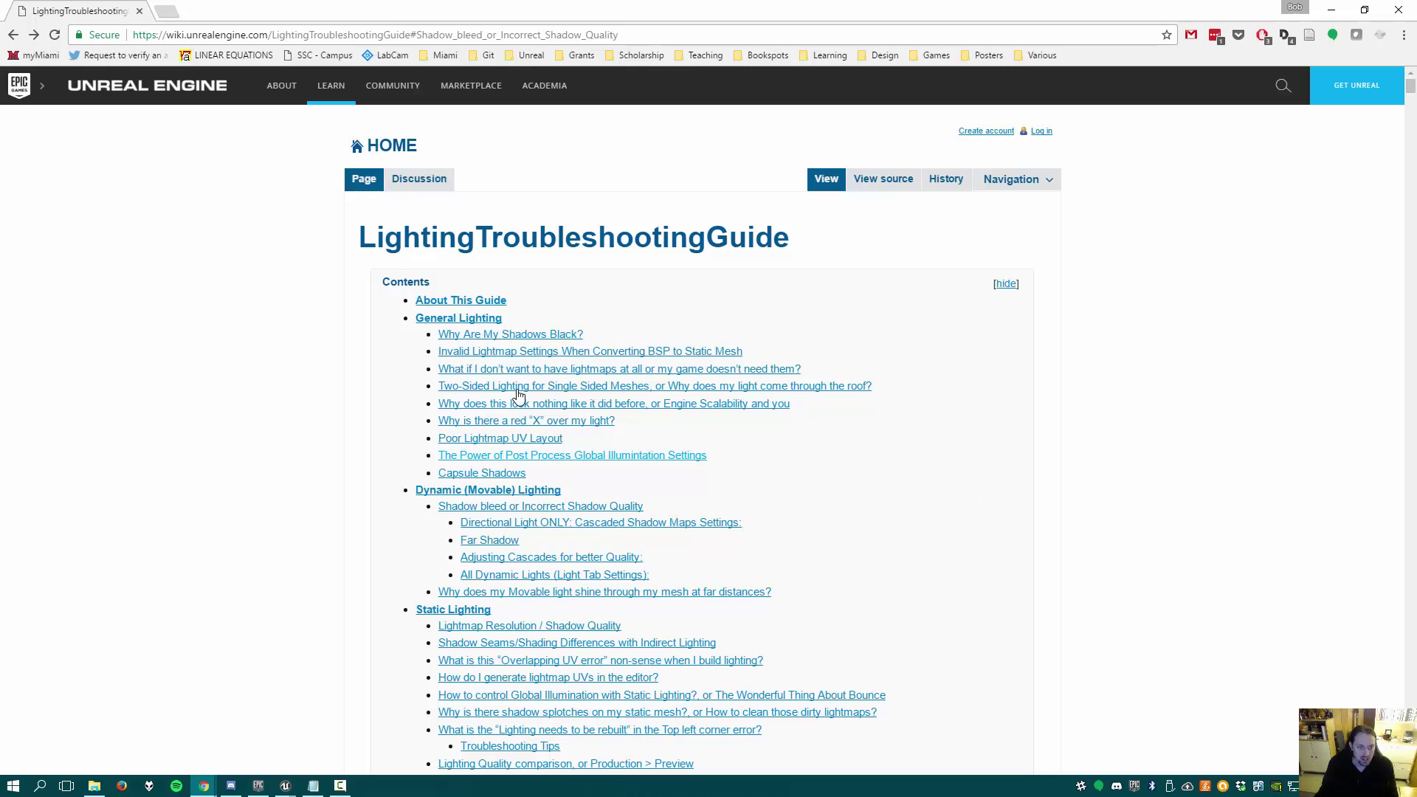
left_click(514, 507)
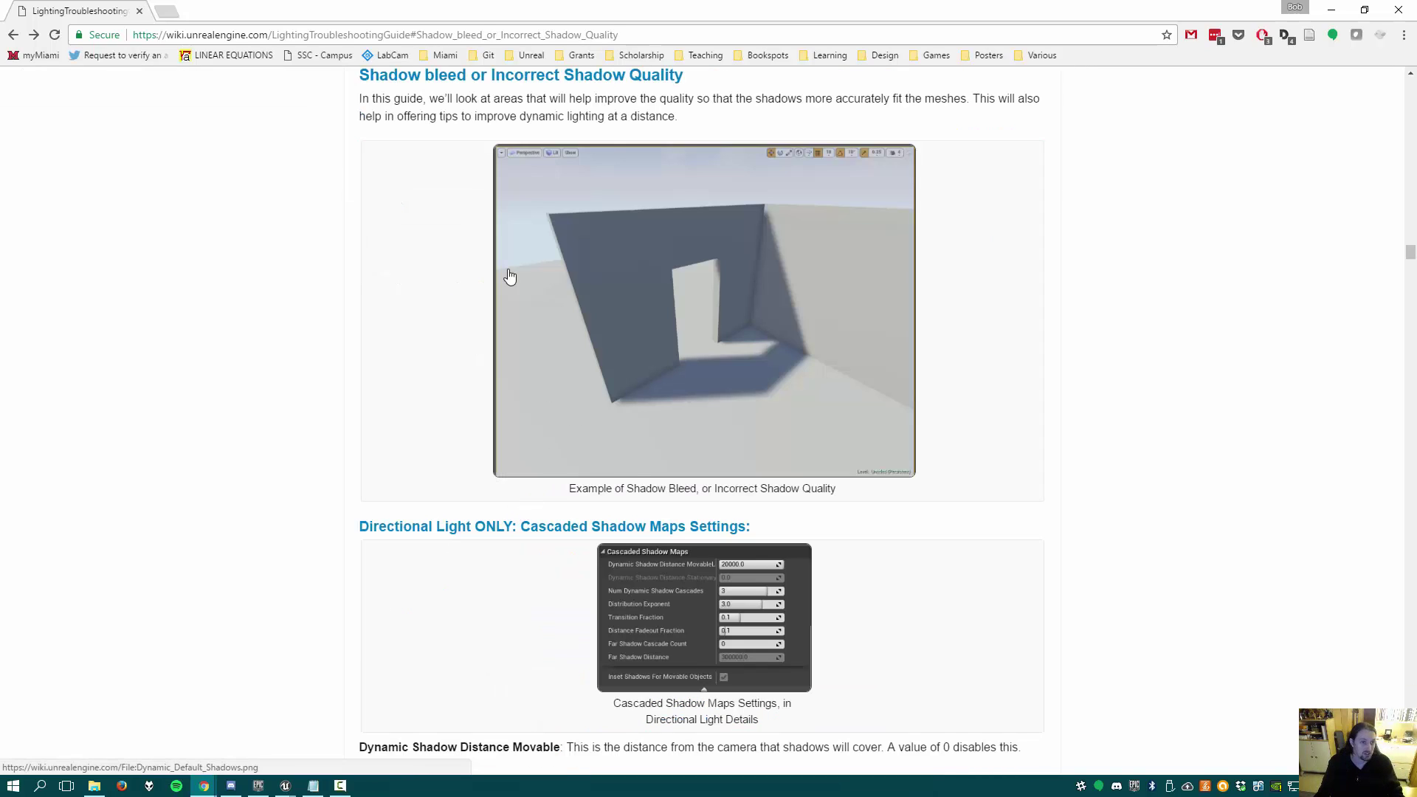
scroll(296, 150, "up", 2)
left_click_drag(125, 6, 0, 9)
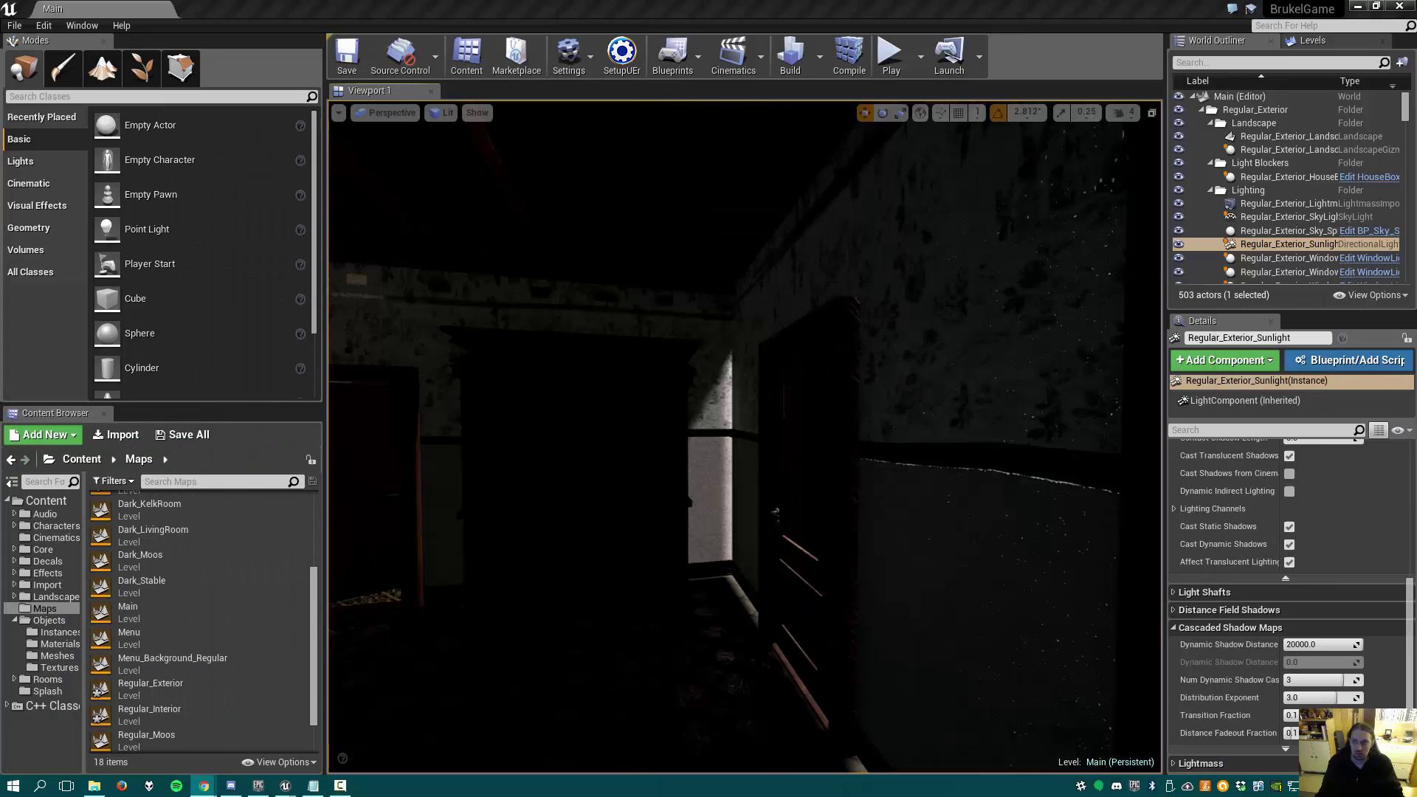
Examine the light leaking beside the cabinet in the room corner and review the light and shadow settings of Regular_Exterior_Sunlight
mouse_move(744, 435)
right_mouse_down()
mouse_move(915, 436)
mouse_move(664, 436)
mouse_move(915, 436)
mouse_move(744, 436)
right_mouse_up()
key("w")
right_click_drag(659, 487, 678, 463)
key("F10")
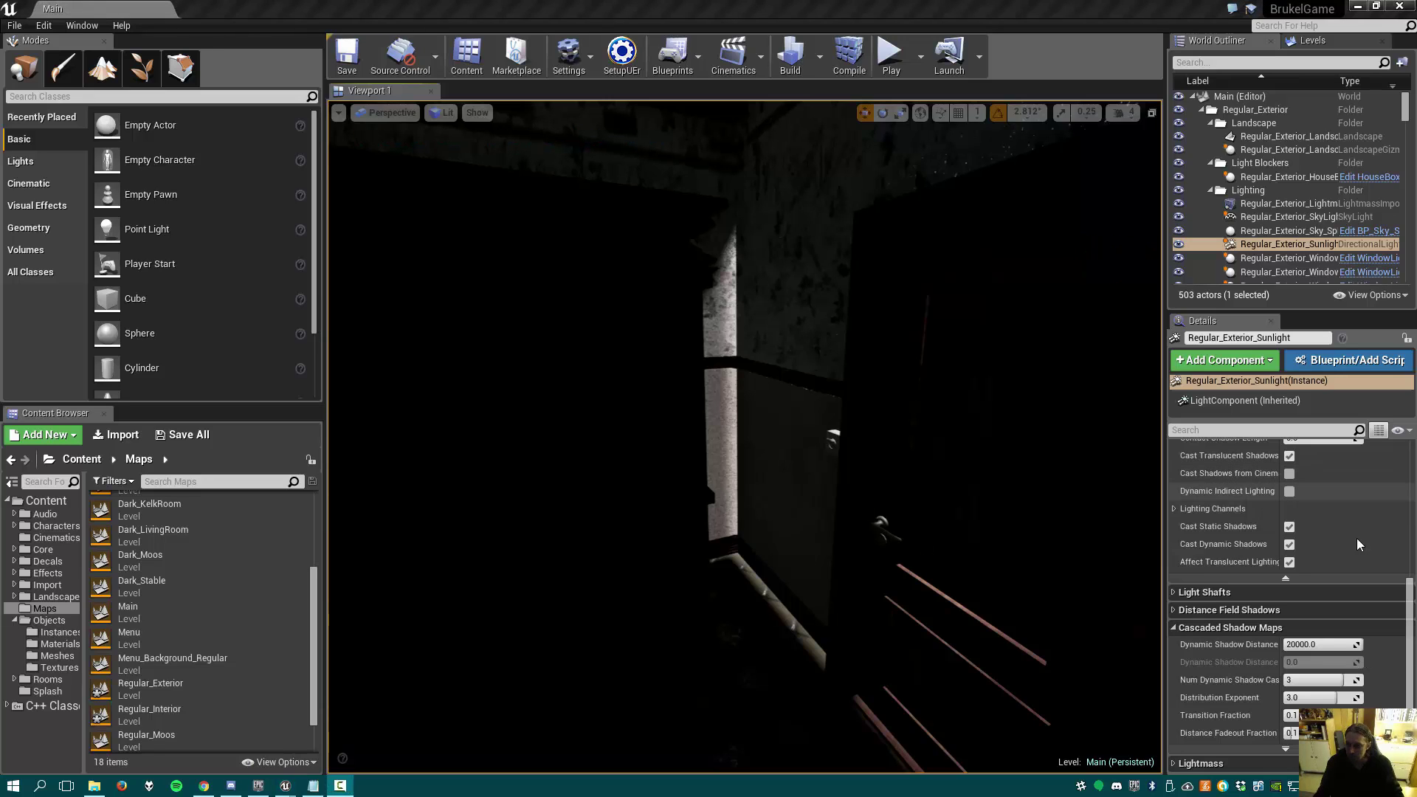
scroll(1291, 529, "up", 3)
scroll(1291, 530, "up", 7)
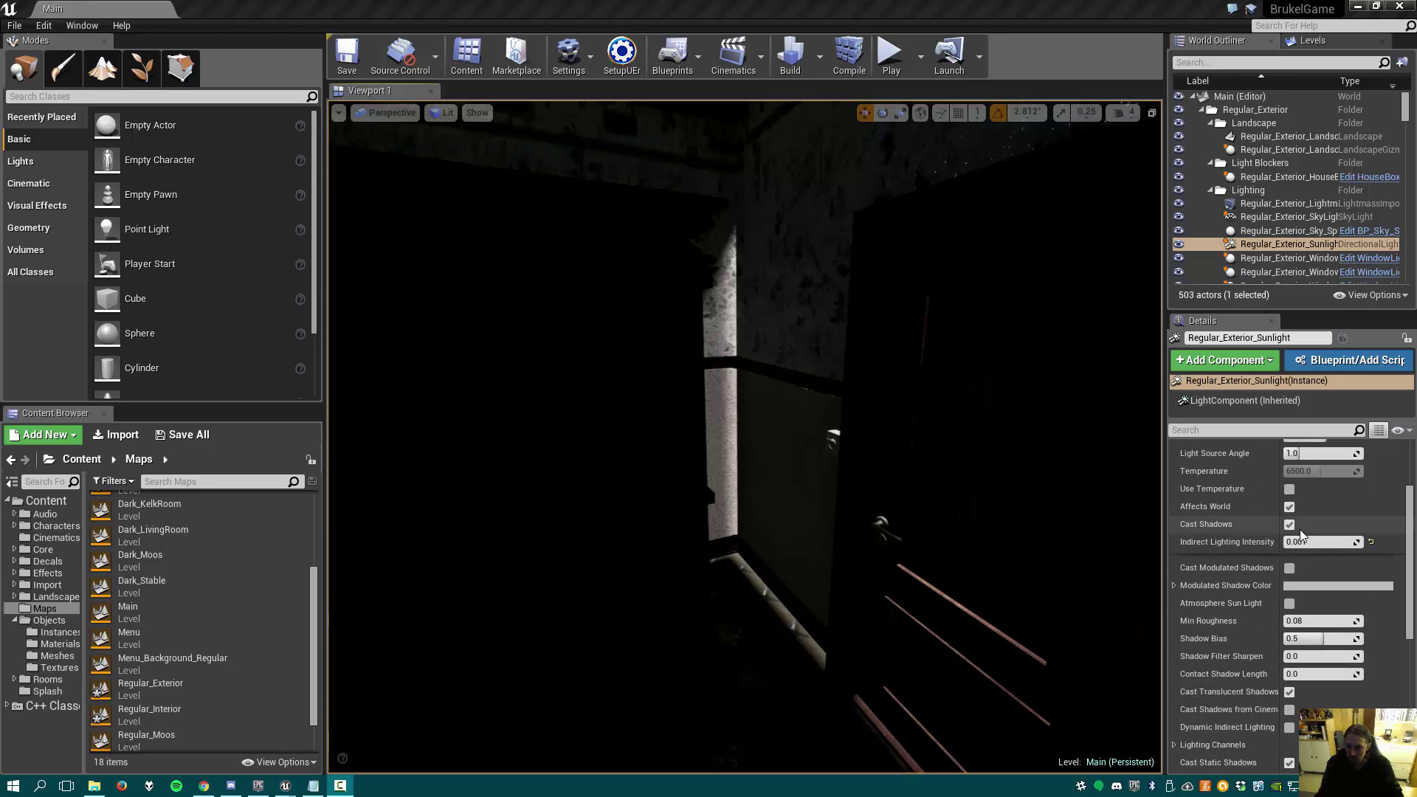
scroll(1357, 540, "down", 10)
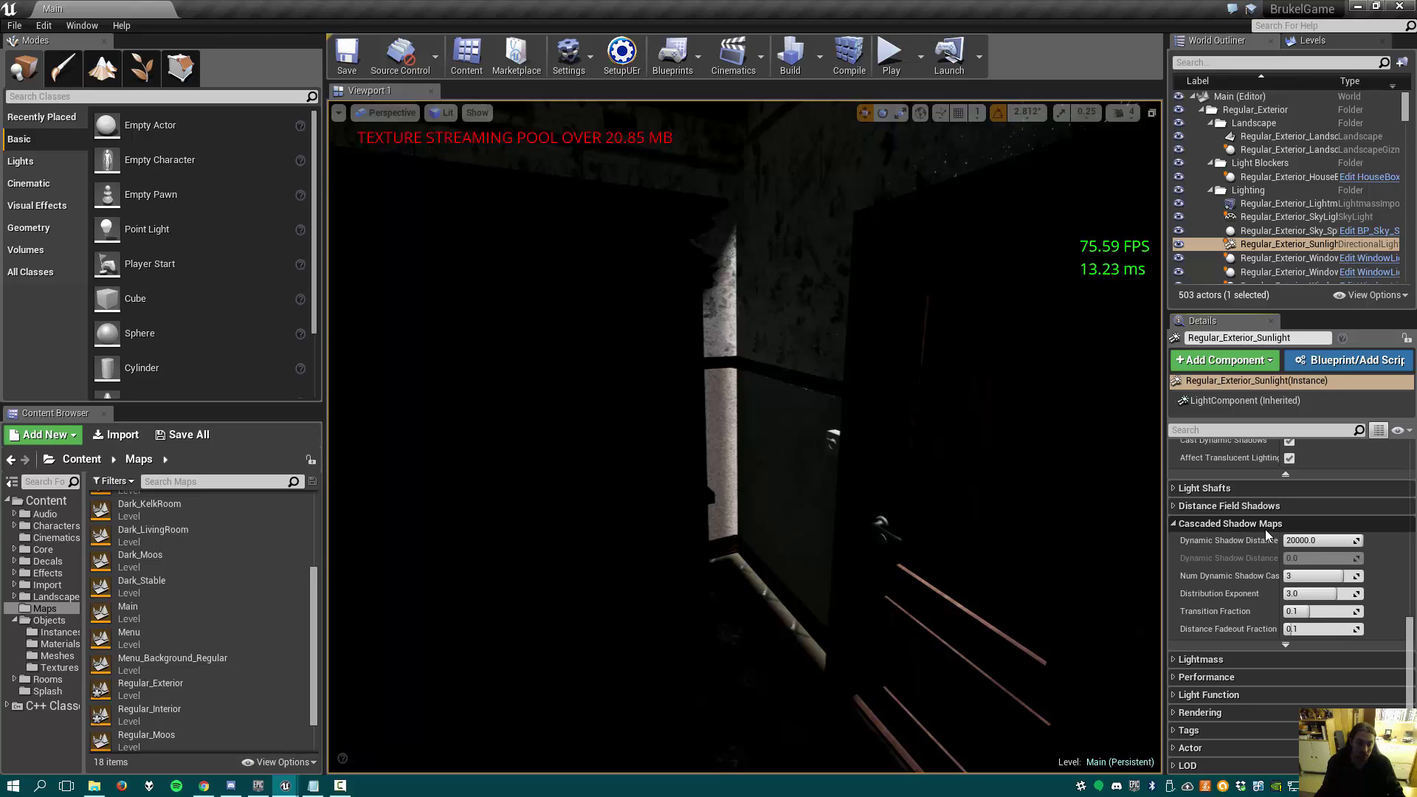
Toggle the visibility of Regular_Exterior_Sunlight off and on repeatedly to compare the lighting in the room corner
left_click(1179, 243)
left_click(1178, 244)
left_click(1179, 244)
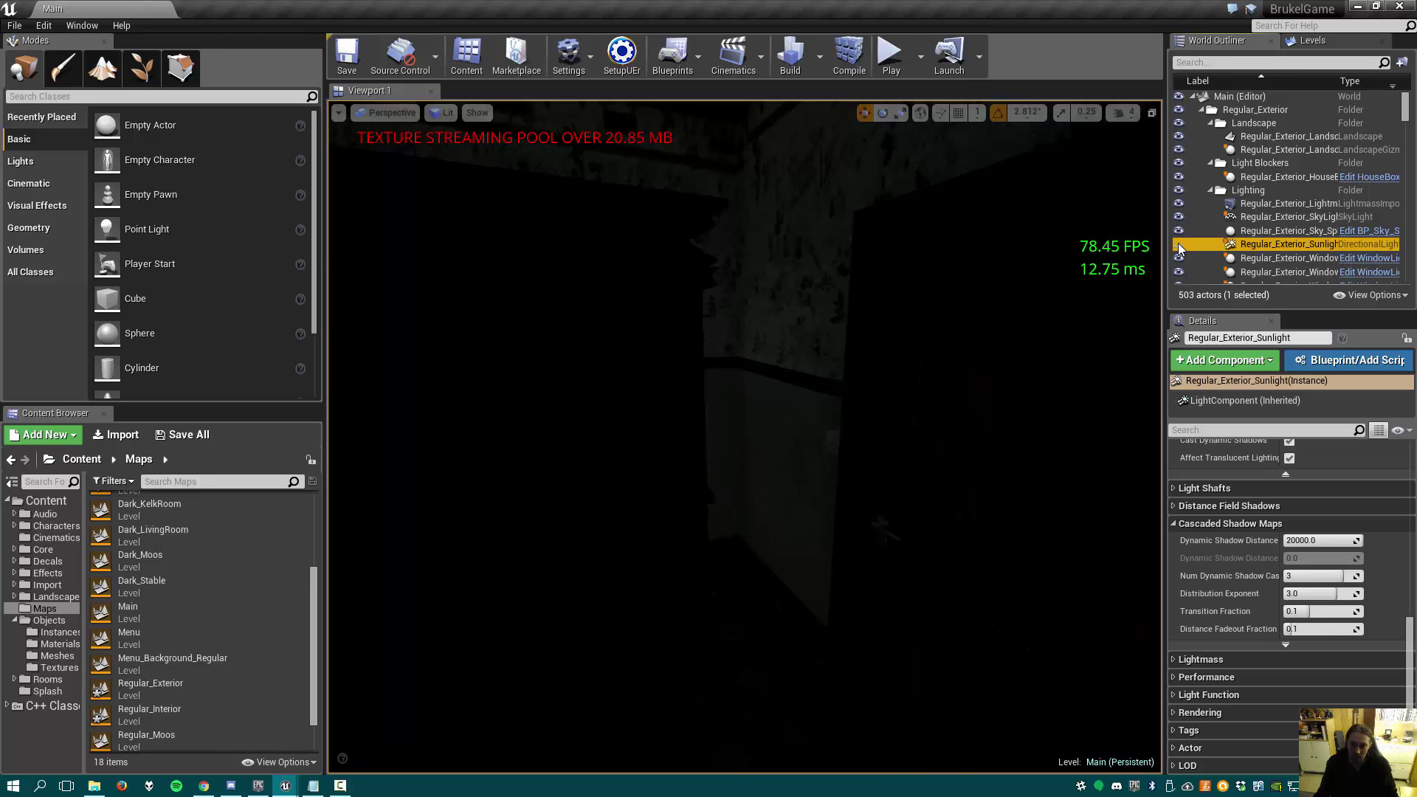
left_click(1179, 244)
left_click(1179, 245)
left_click(1179, 245)
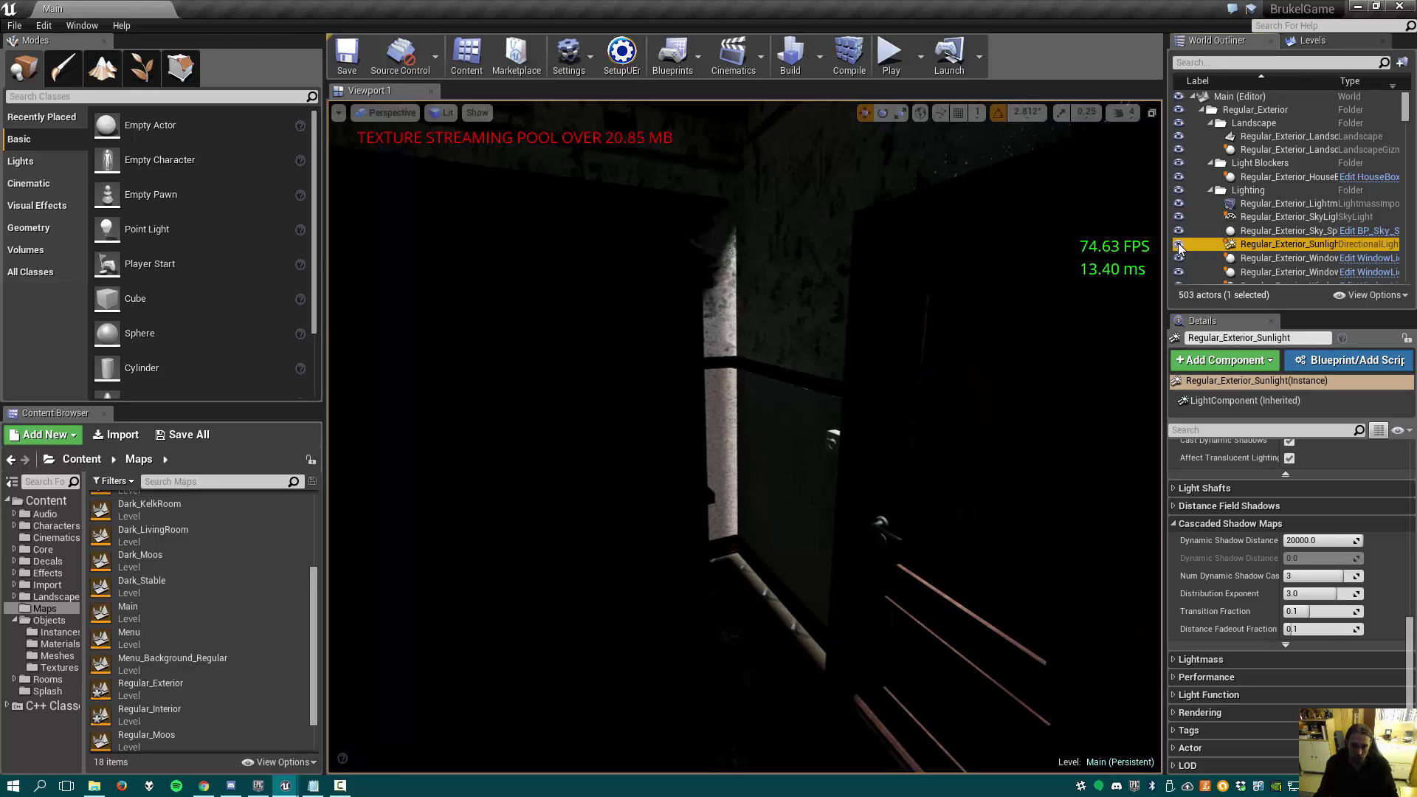
left_click(1178, 245)
left_click(1179, 245)
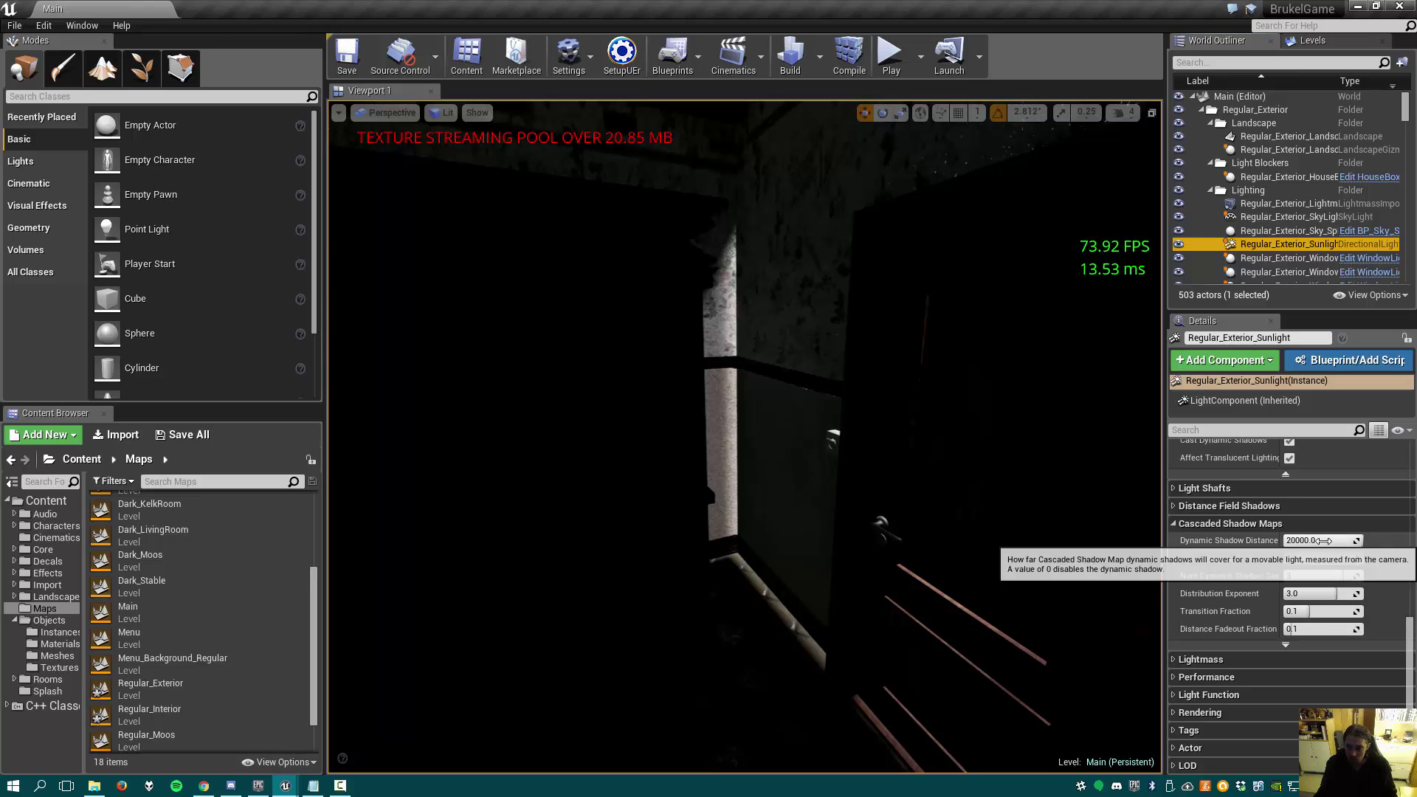
Try Dynamic Shadow Distance values of 0 and 200000 on the sunlight, then reset the setting to its default
left_click(1324, 541)
type("0")
key("Return")
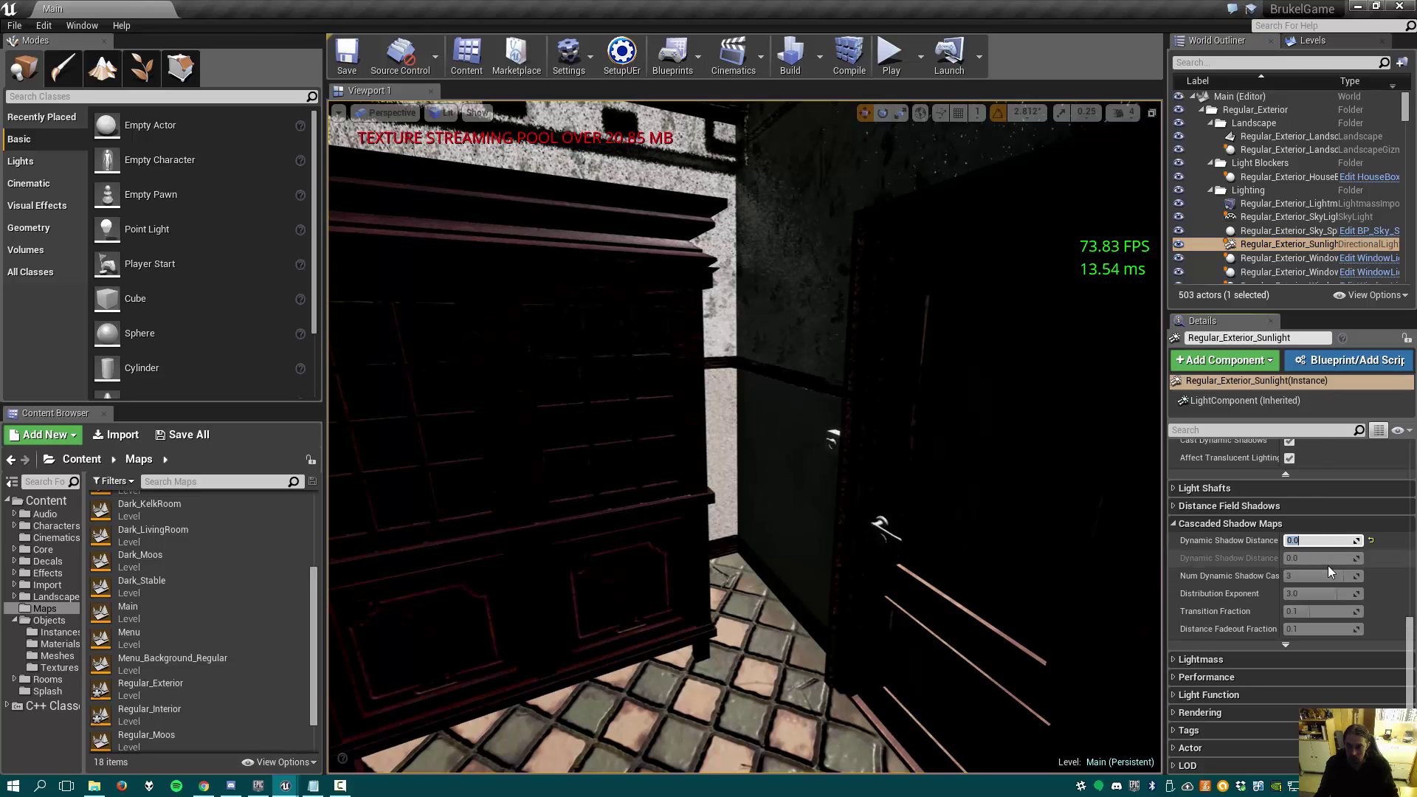
type("200000")
key("Return")
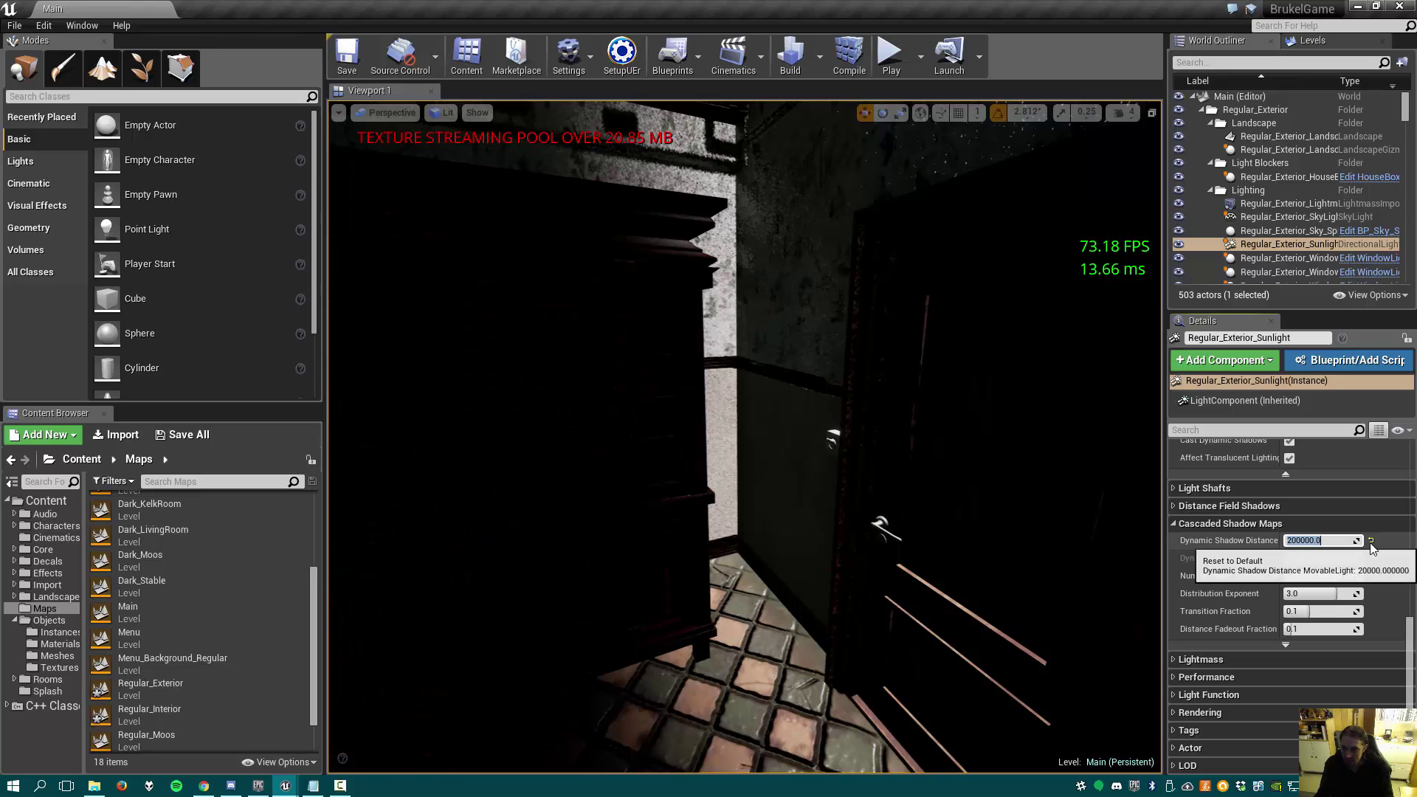
left_click(1370, 541)
Set the sunlight's Dynamic Shadow Distance to 5000 and inspect the shadows in the room corner and near the window
left_click(1325, 541)
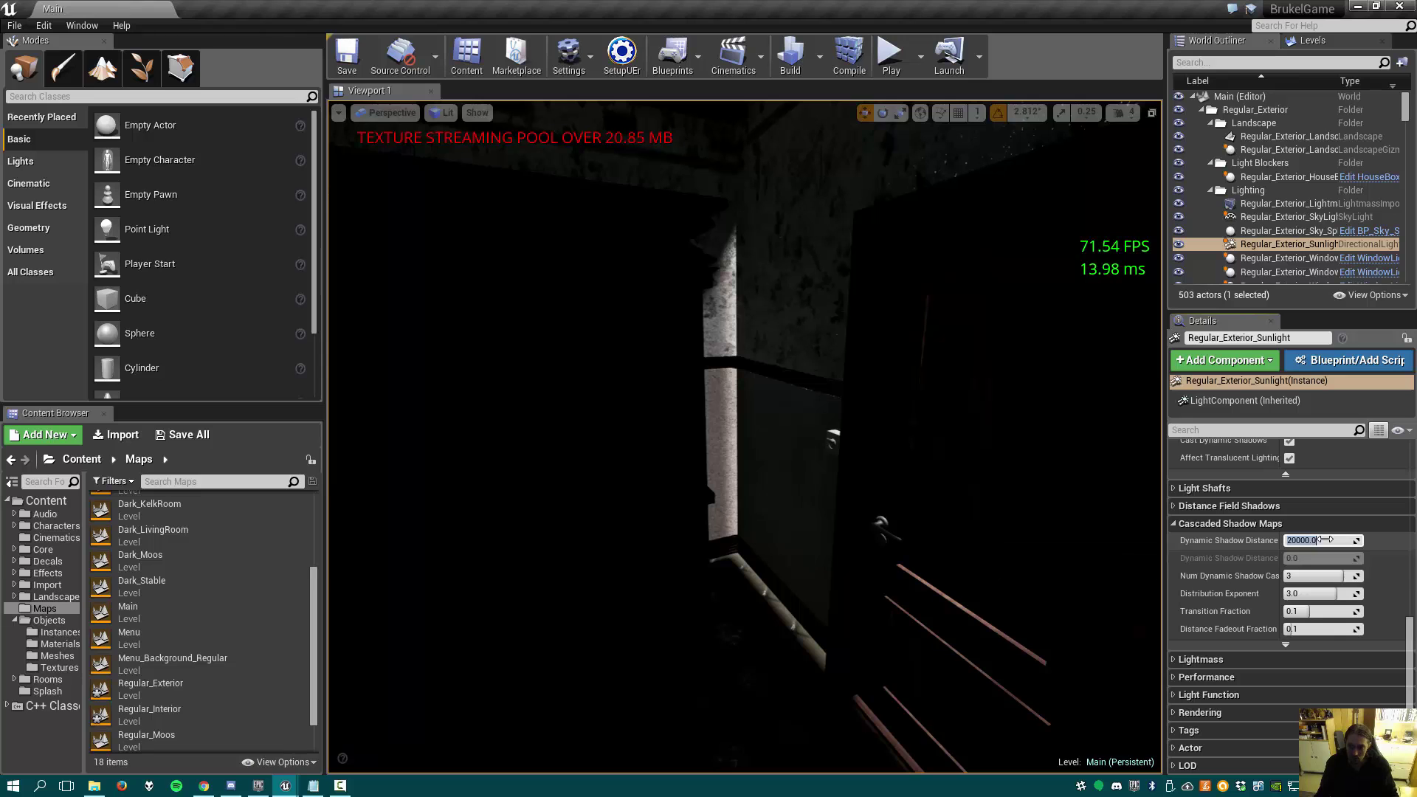
type("5000")
key("Return")
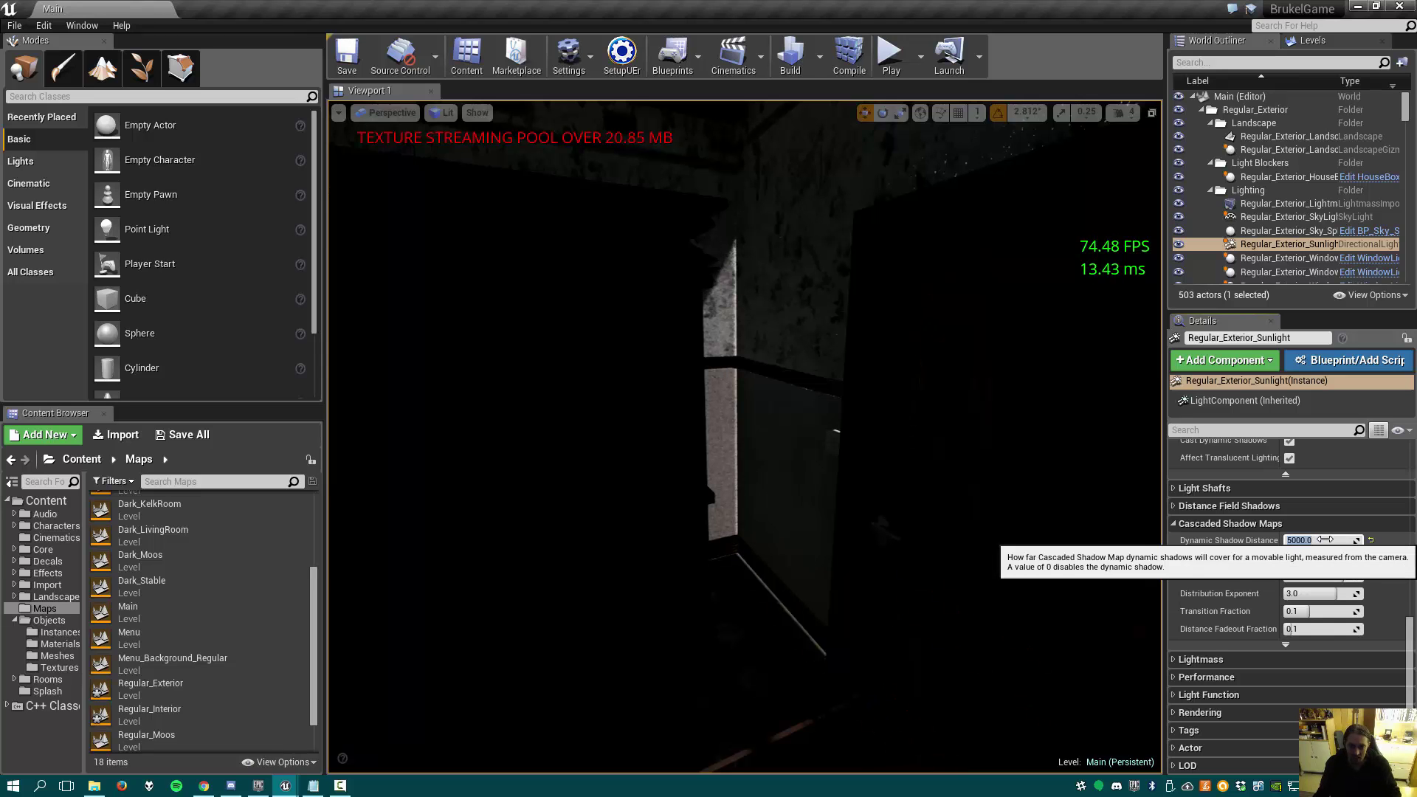
right_click_drag(989, 517, 942, 512)
key("w")
key("w")
key("w")
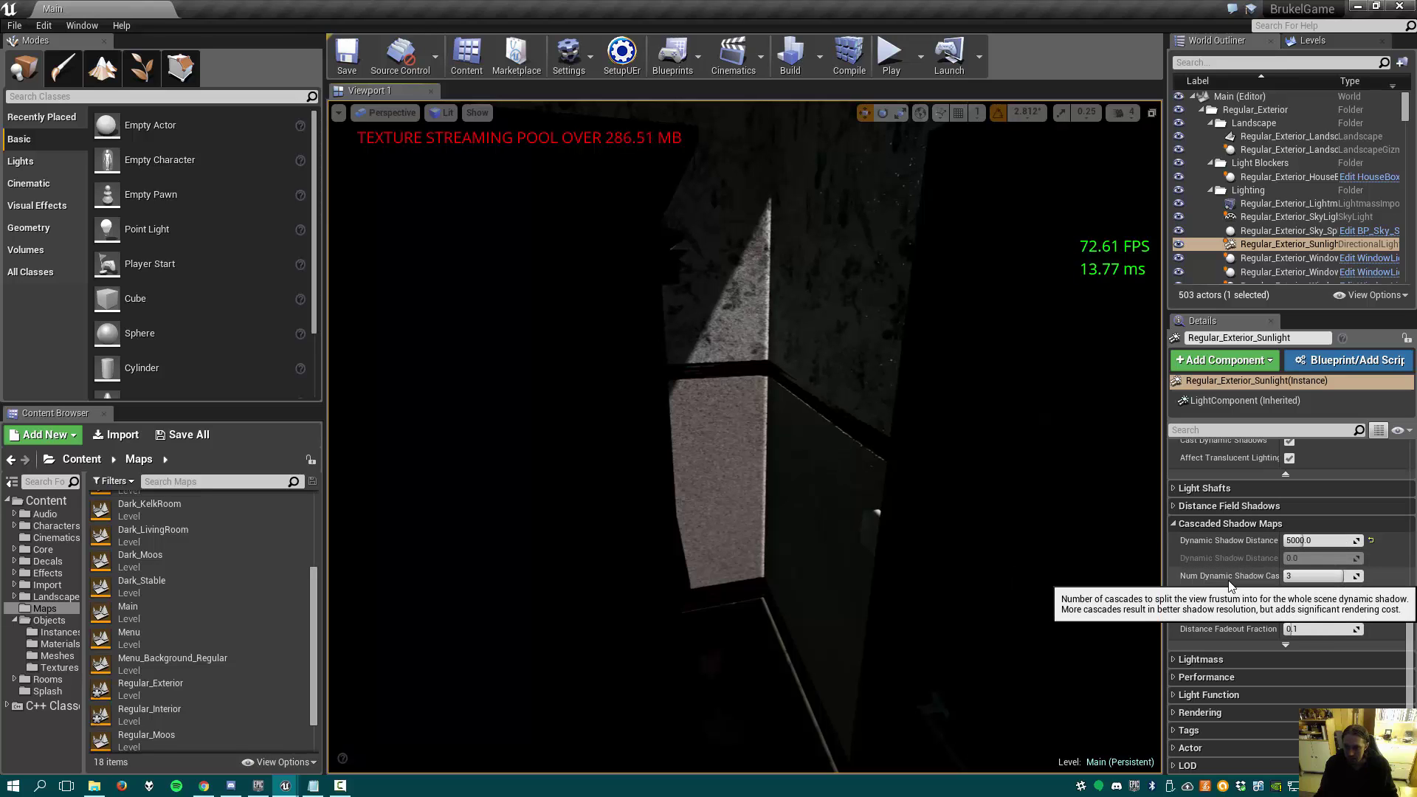
right_click_drag(1048, 569, 981, 553)
key("w")
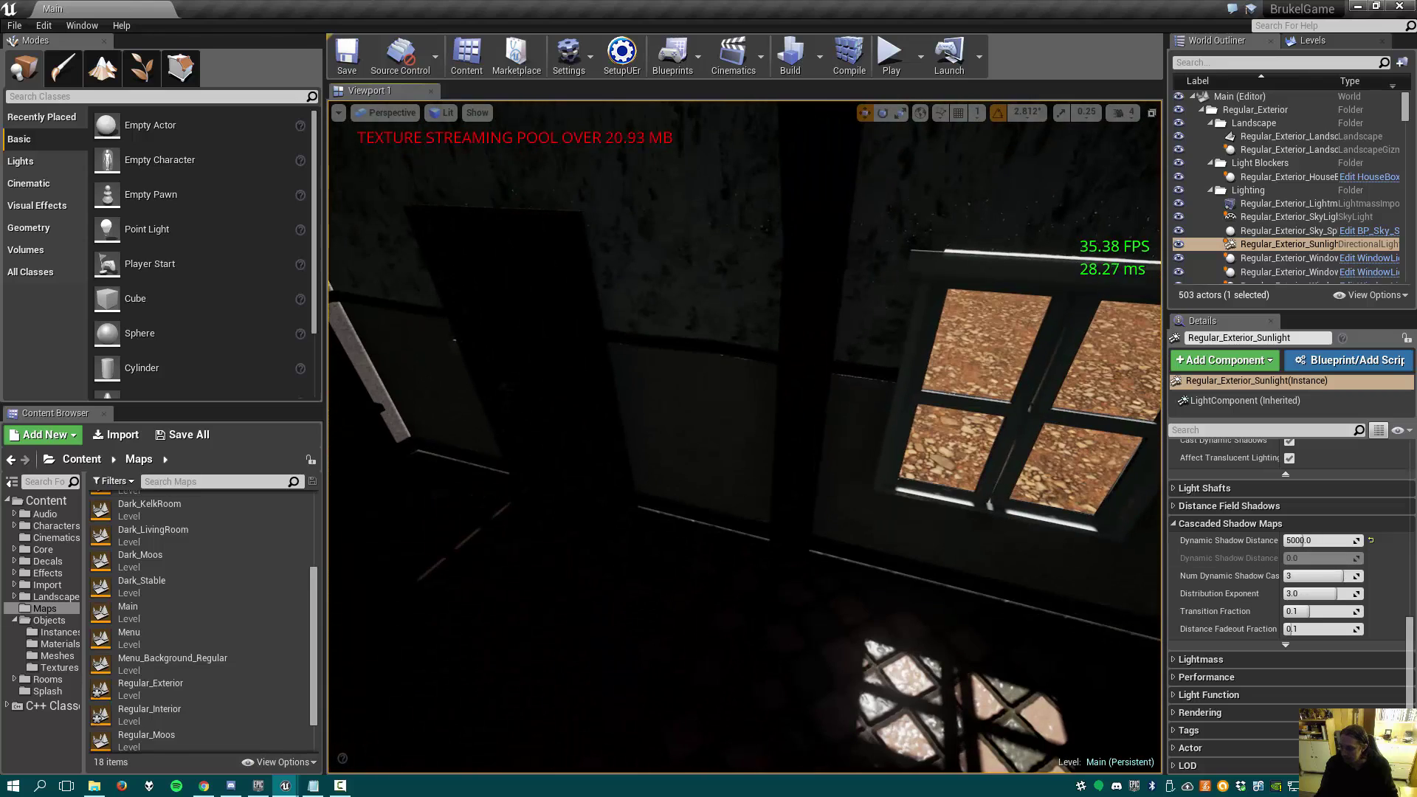
Switch to the browser guide, compare the Num Dynamic Shadow Cascades examples, and return to the Unreal Editor
left_click_drag(1416, 243, 730, 0)
scroll(831, 389, "down", 15)
scroll(831, 397, "up", 5)
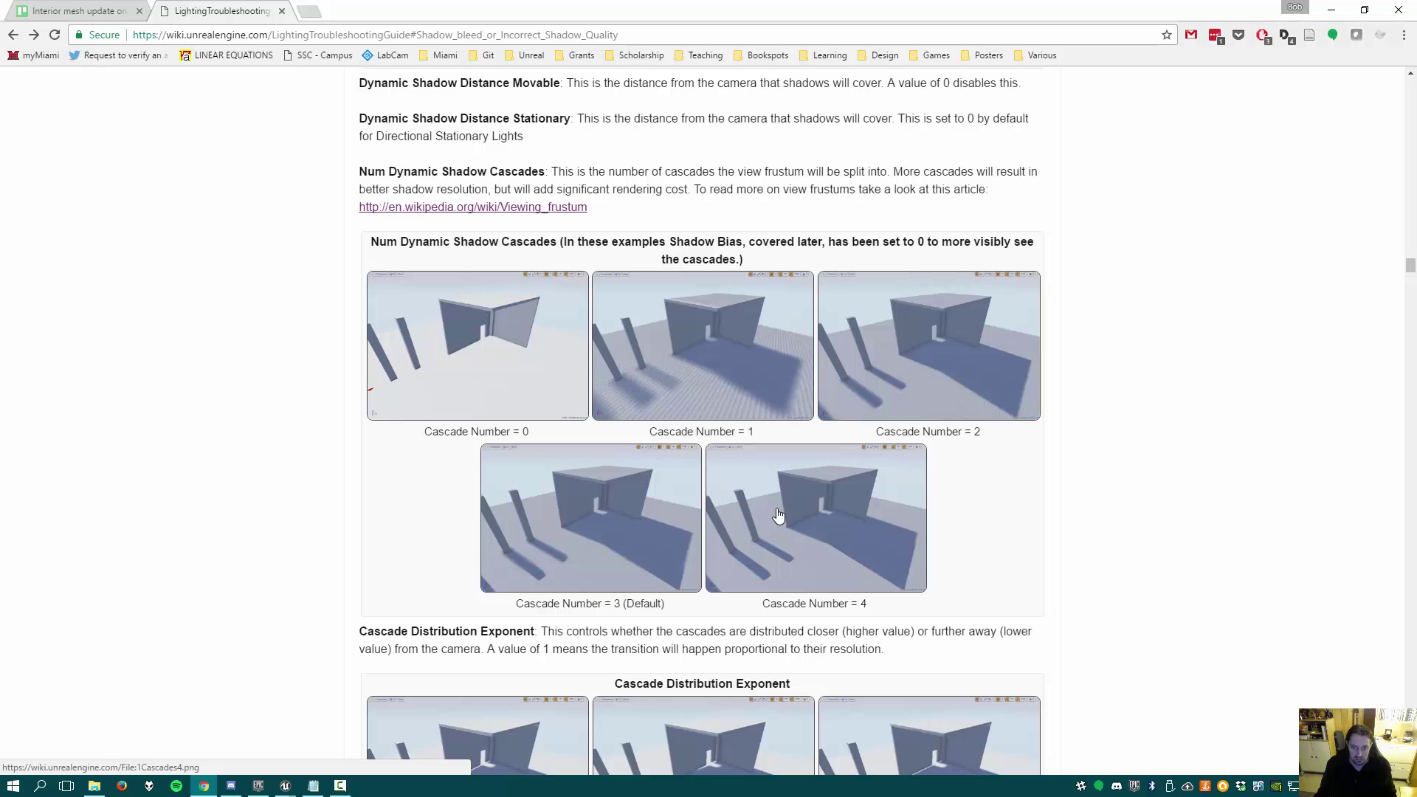
left_click_drag(530, 9, 1416, 10)
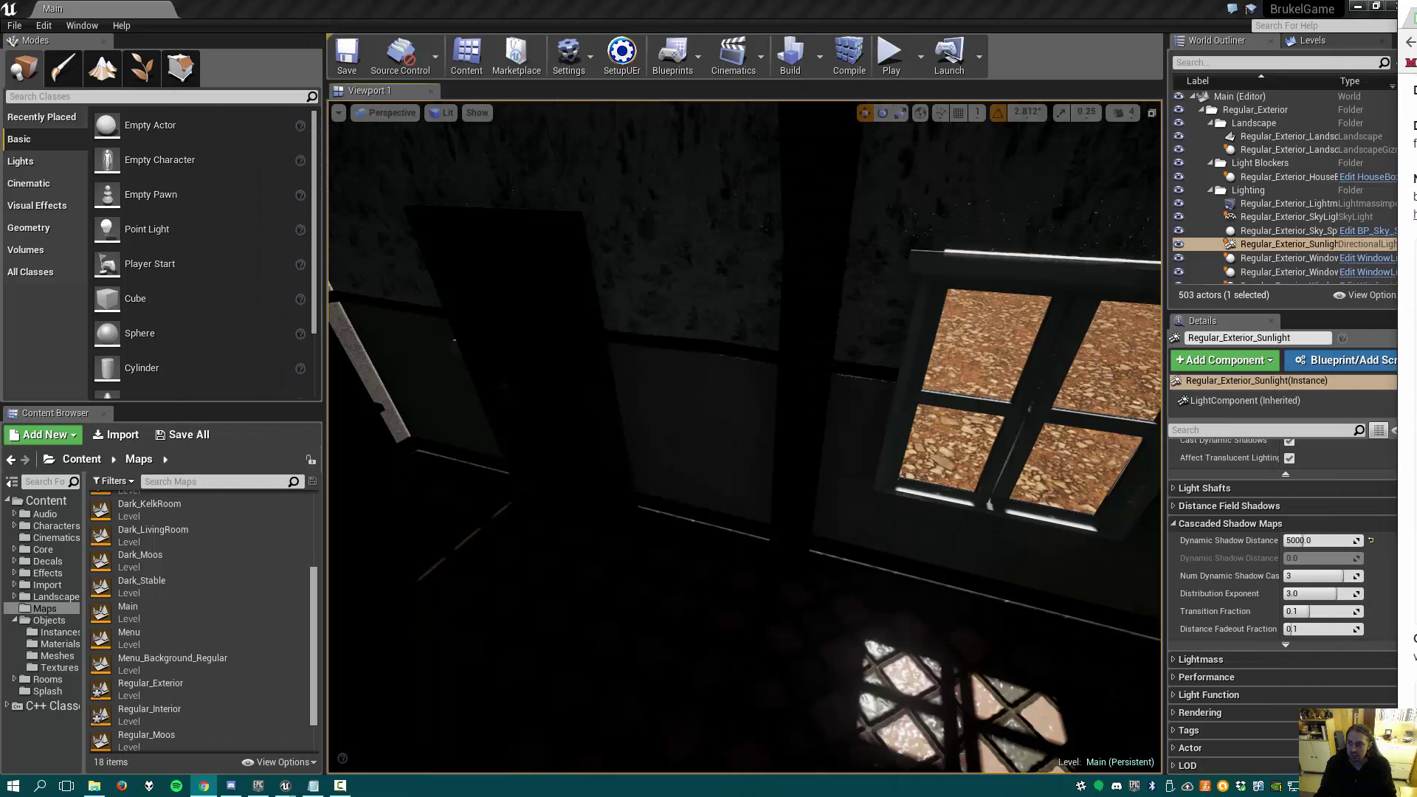
Set the sunlight's Num Dynamic Shadow Cascades to 4 and check the shadows inside the room and on the trees outside
right_click_drag(886, 442, 753, 402)
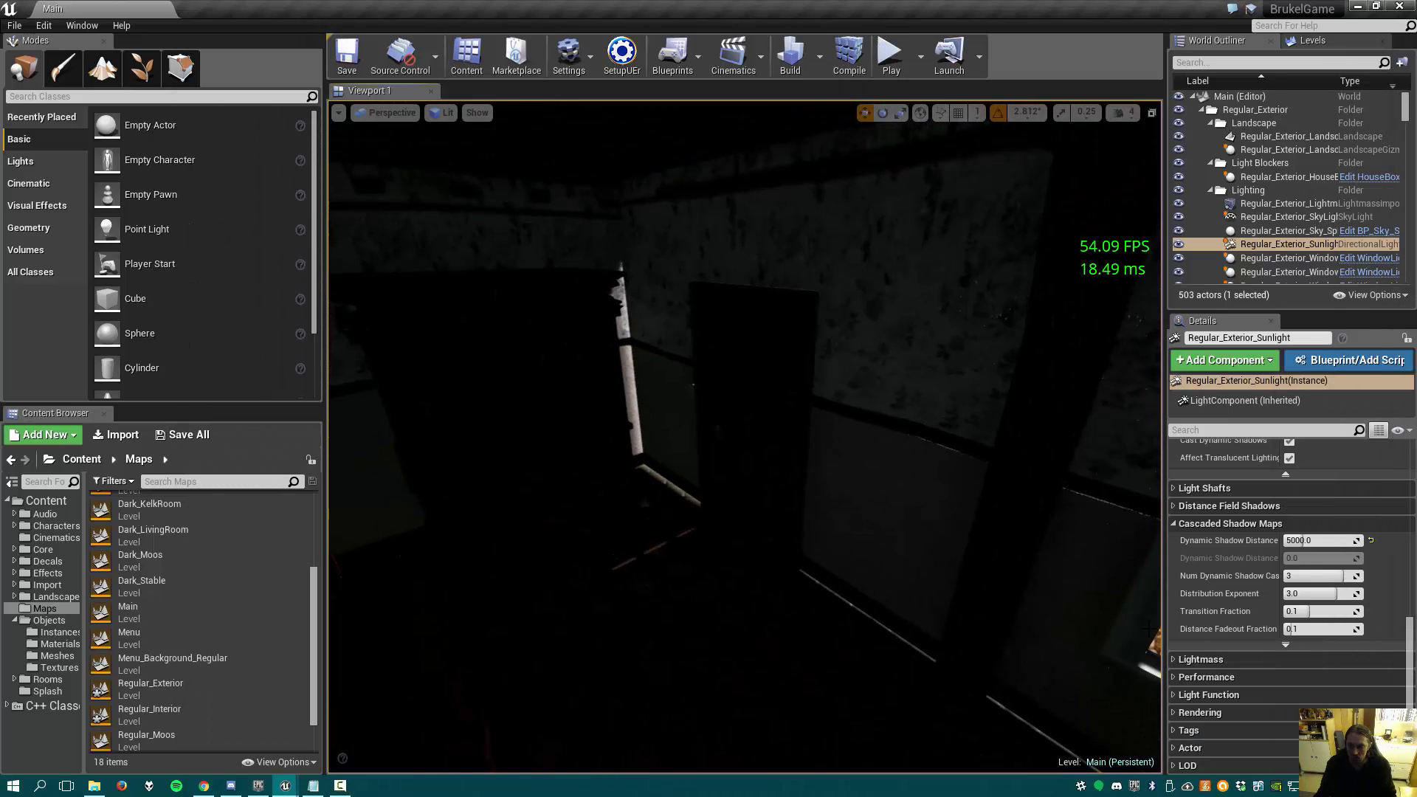
left_click(1326, 580)
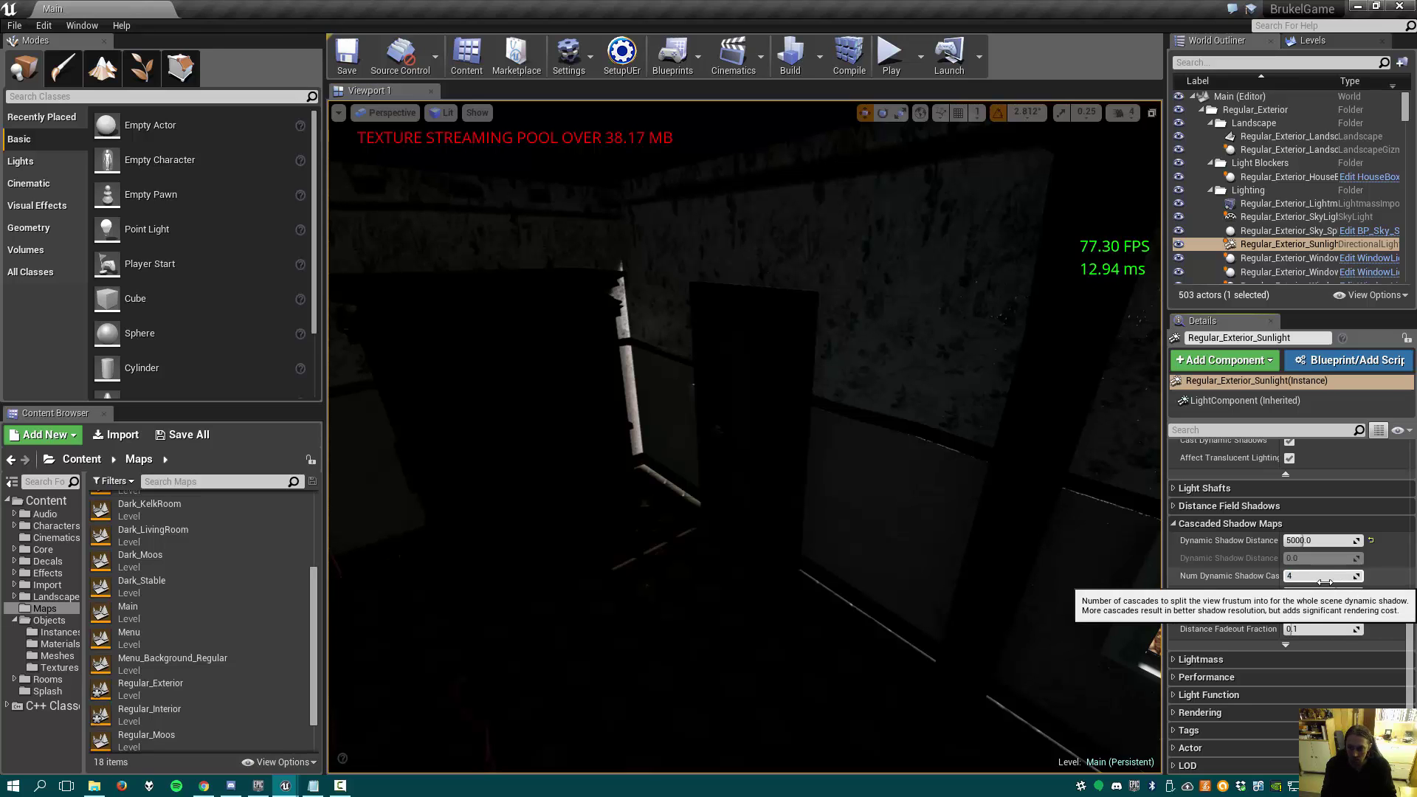
left_click(1326, 577)
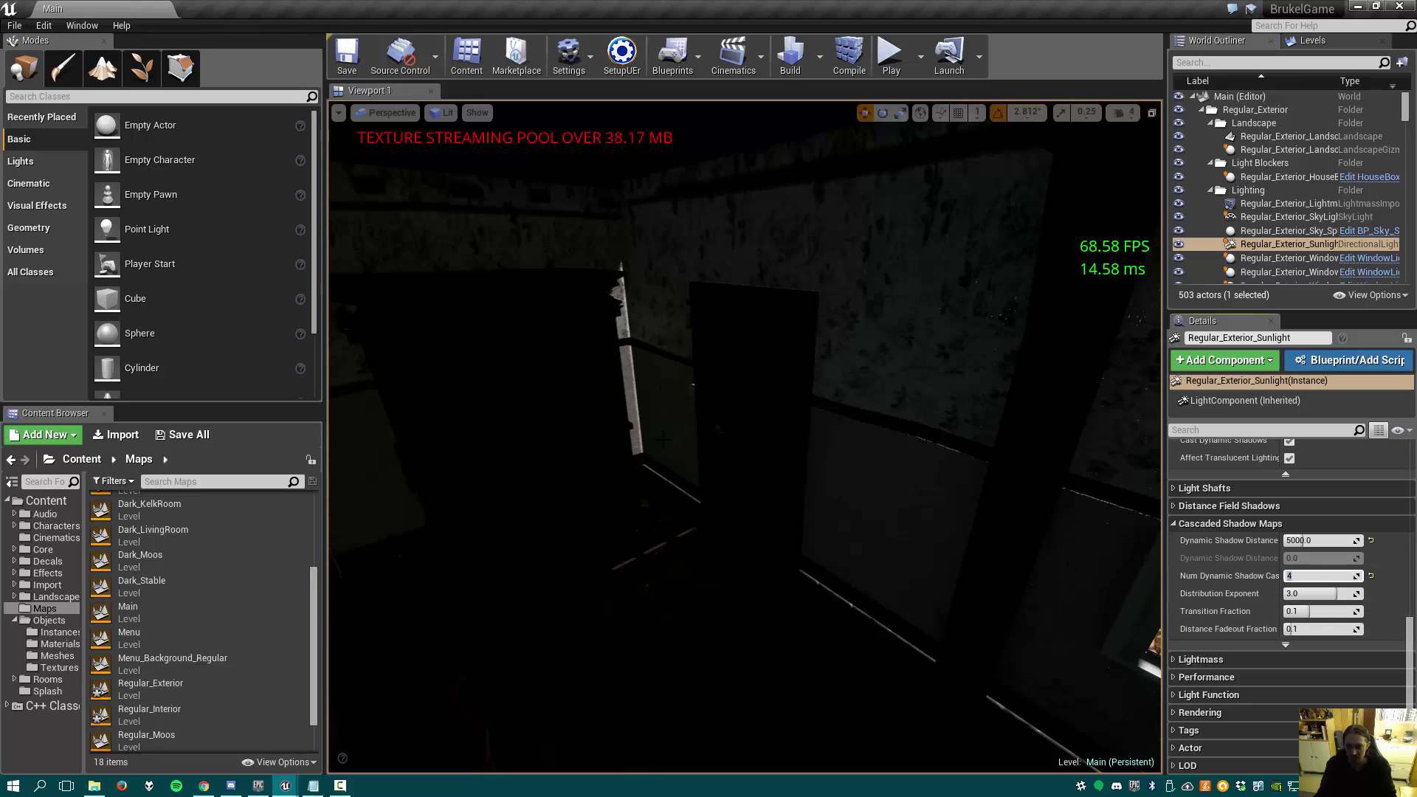
right_click_drag(744, 435, 989, 406)
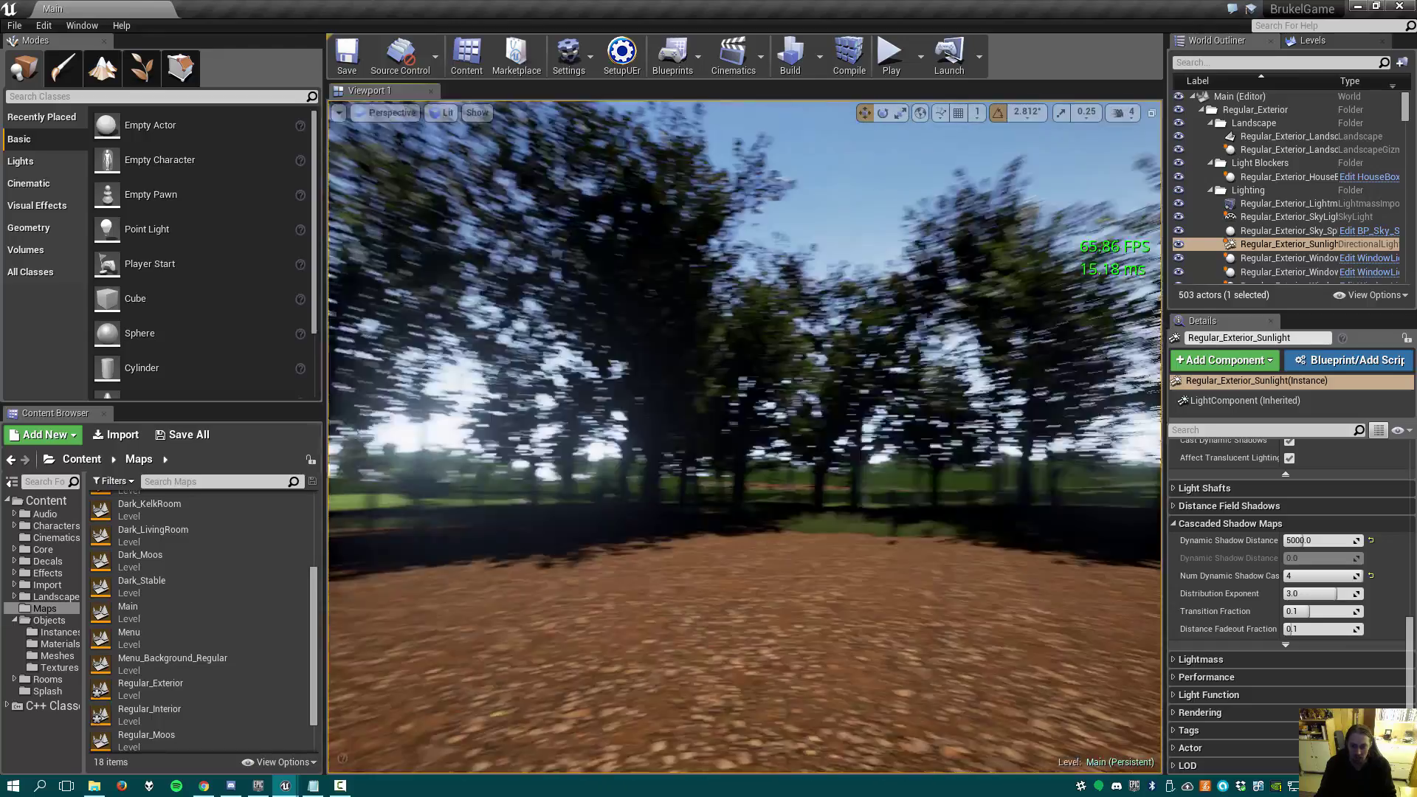
mouse_move(738, 620)
right_mouse_down()
mouse_move(702, 620)
mouse_move(737, 621)
right_mouse_up()
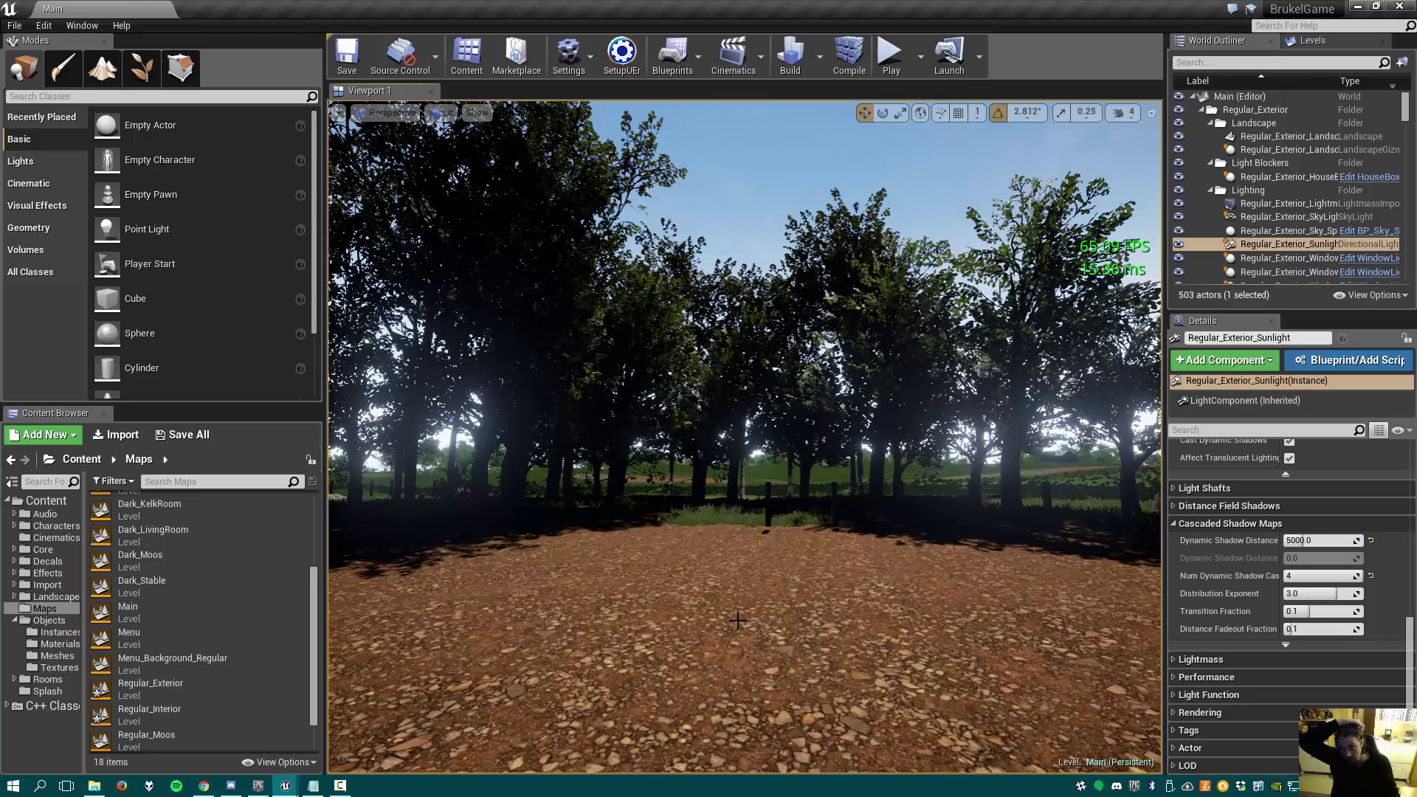
Try an intensity of 1 on Regular_Exterior_SkyLight, then restore it to 0.01
left_click(1323, 220)
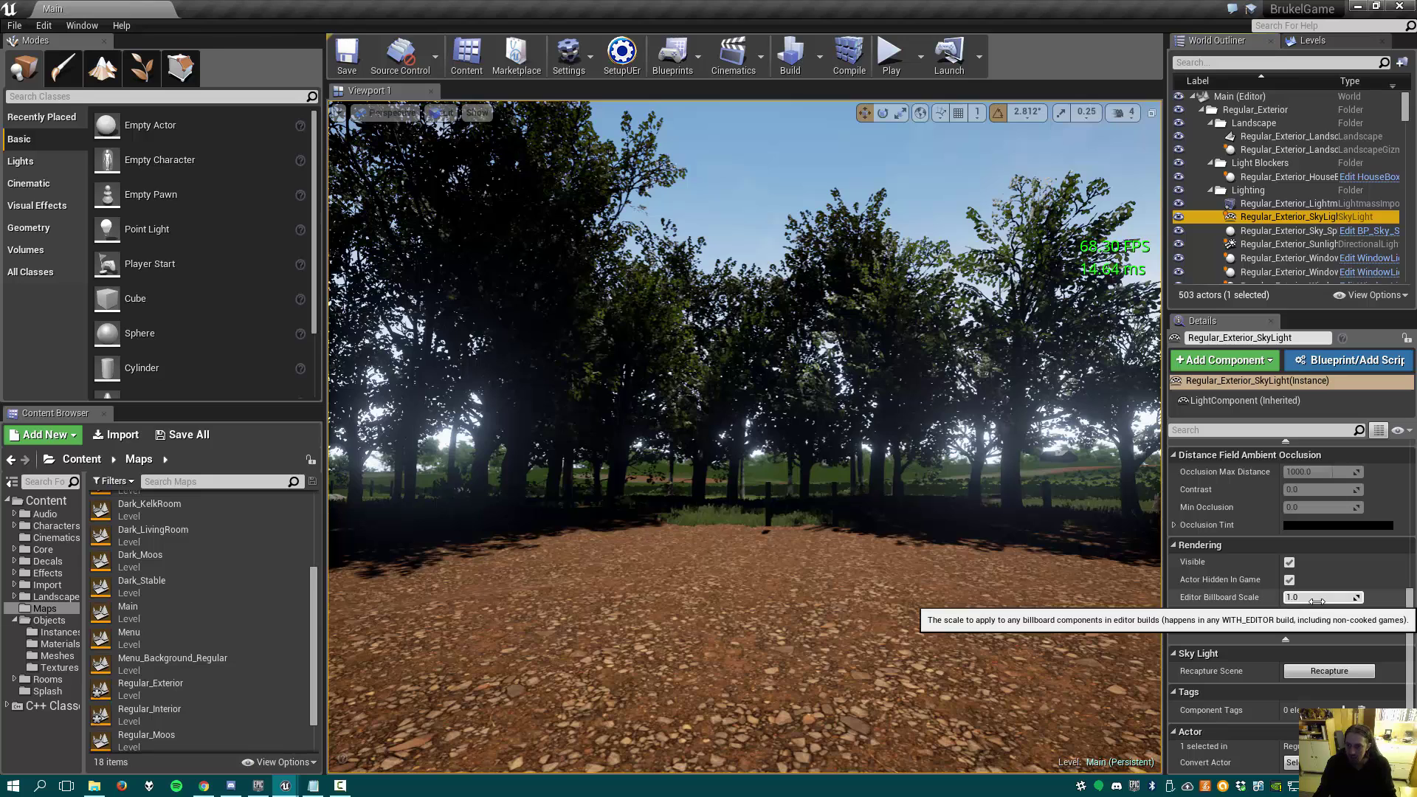
scroll(1329, 649, "up", 3)
scroll(1336, 665, "up", 10)
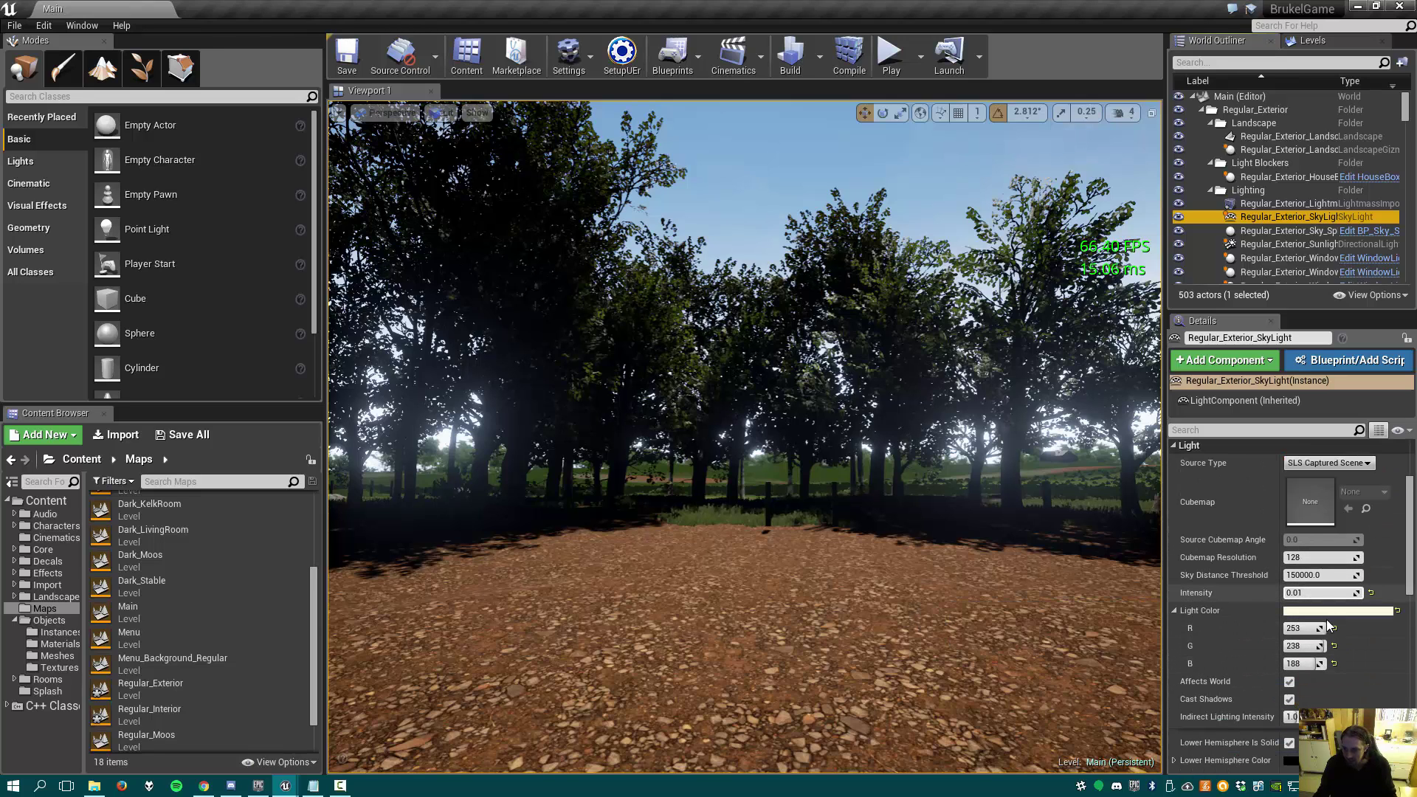
left_click(1326, 594)
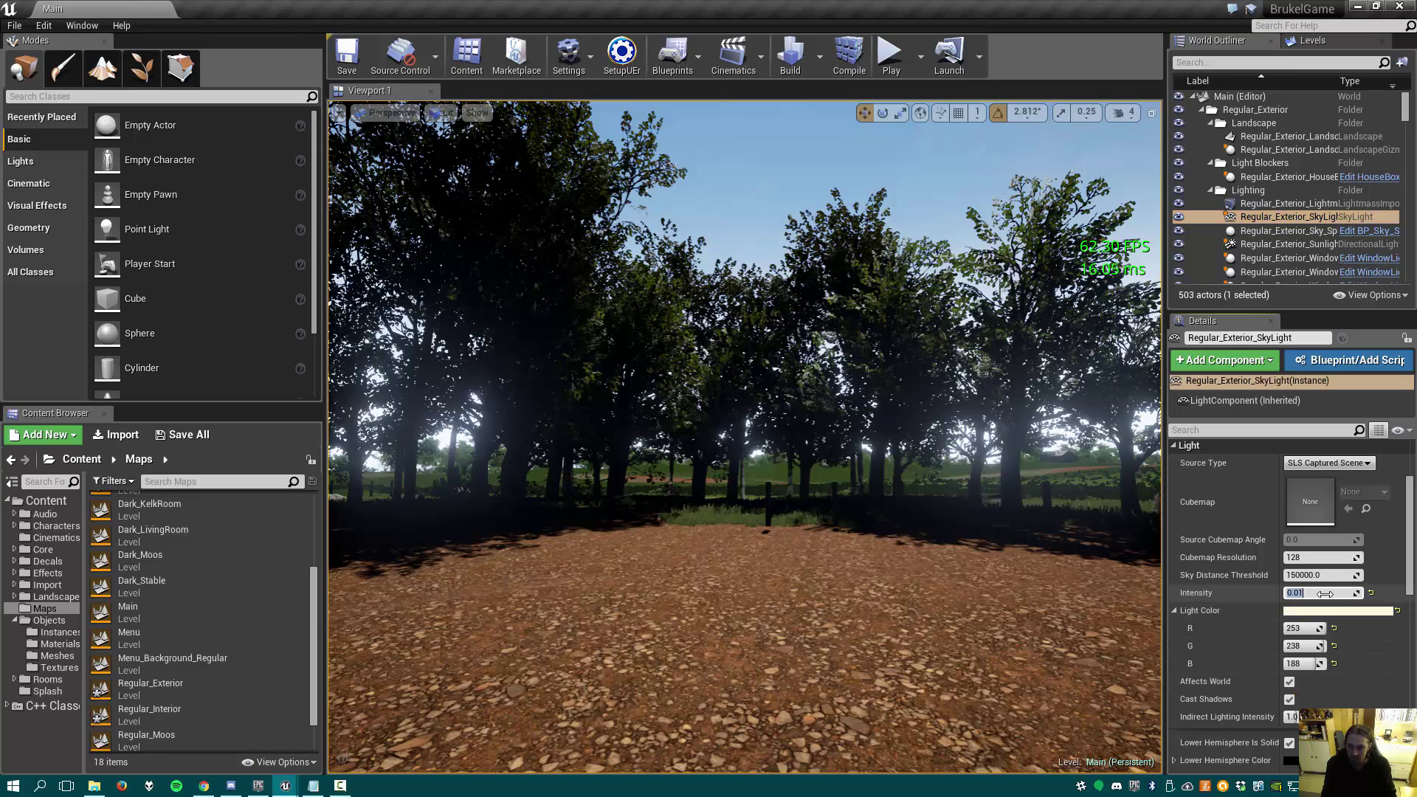
type("1")
key("Return")
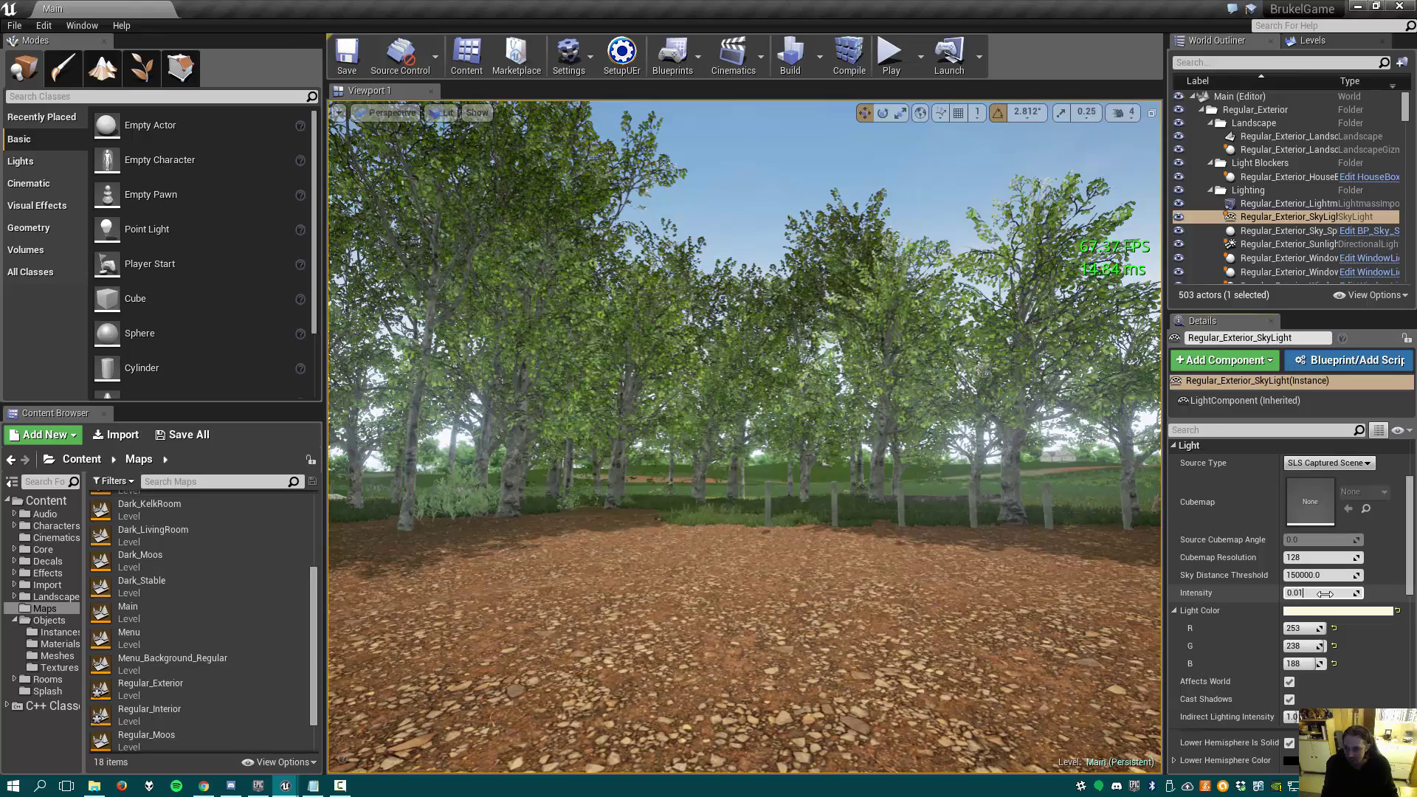
key("Return")
Go back inside the house and examine the lit wall strip beside the cabinet from near and far
right_click_drag(1056, 554, 849, 642)
key("w")
key("w")
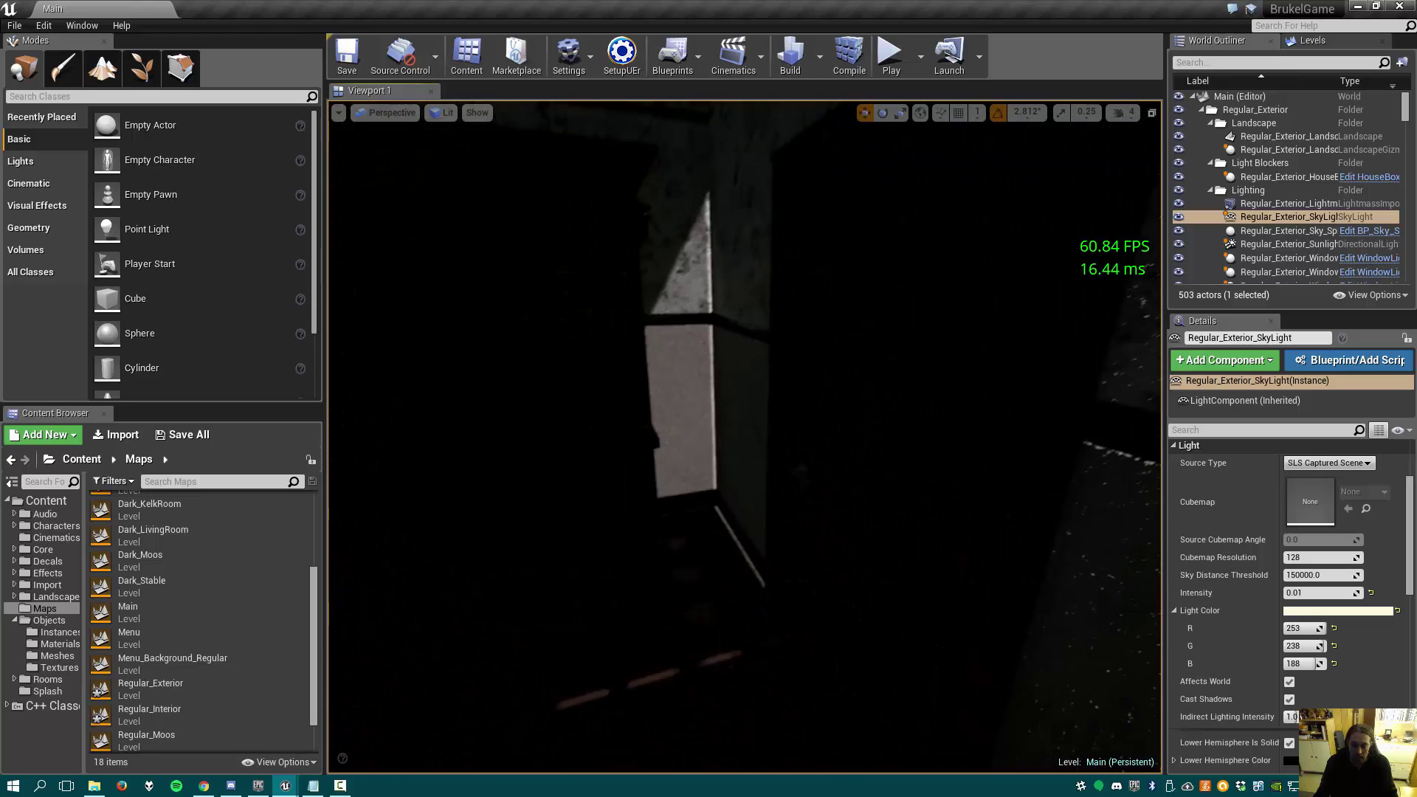
right_click_drag(860, 454, 811, 530)
key("w")
key("s")
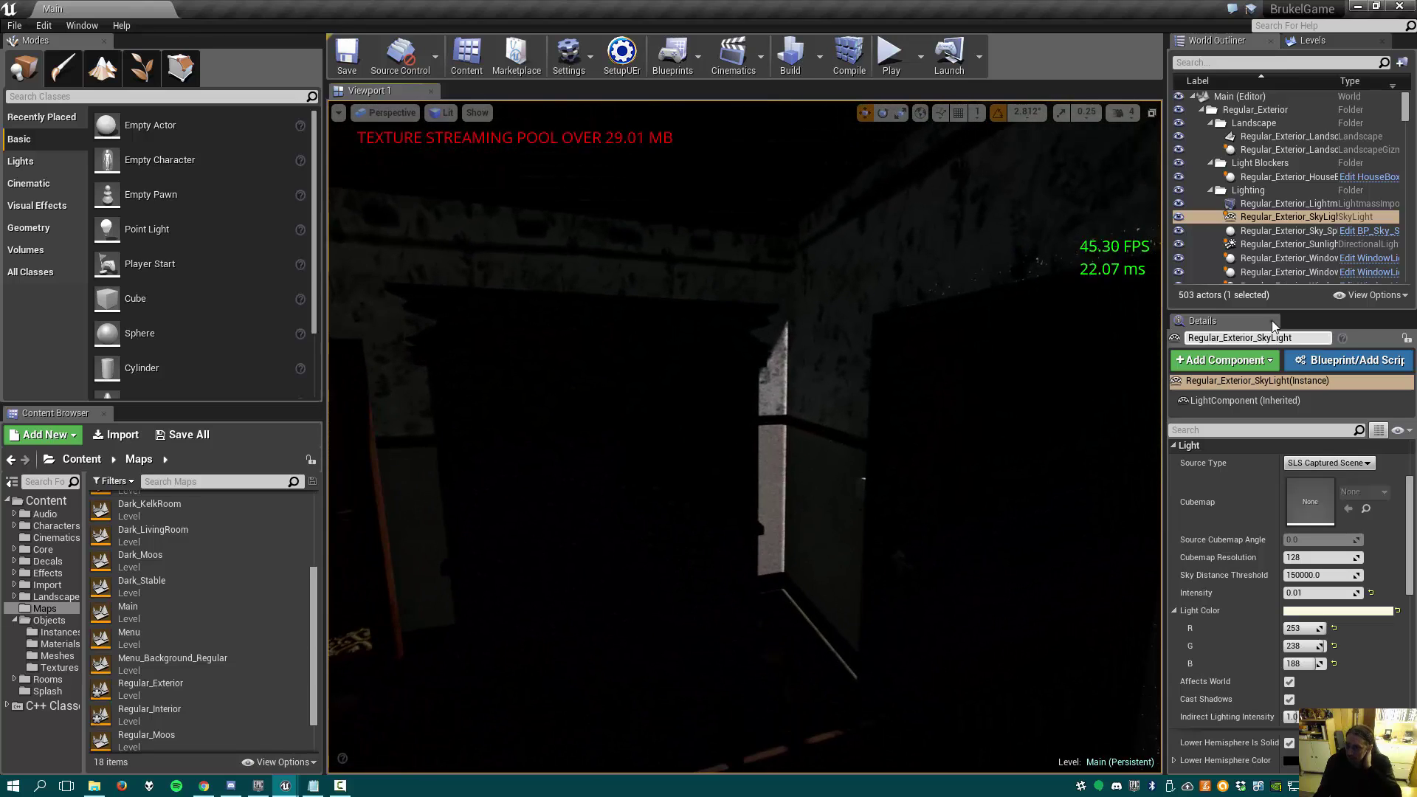
Raise the Distribution Exponent of Regular_Exterior_Sunlight to about 3.09 and check the room corner from several angles
left_click(1311, 244)
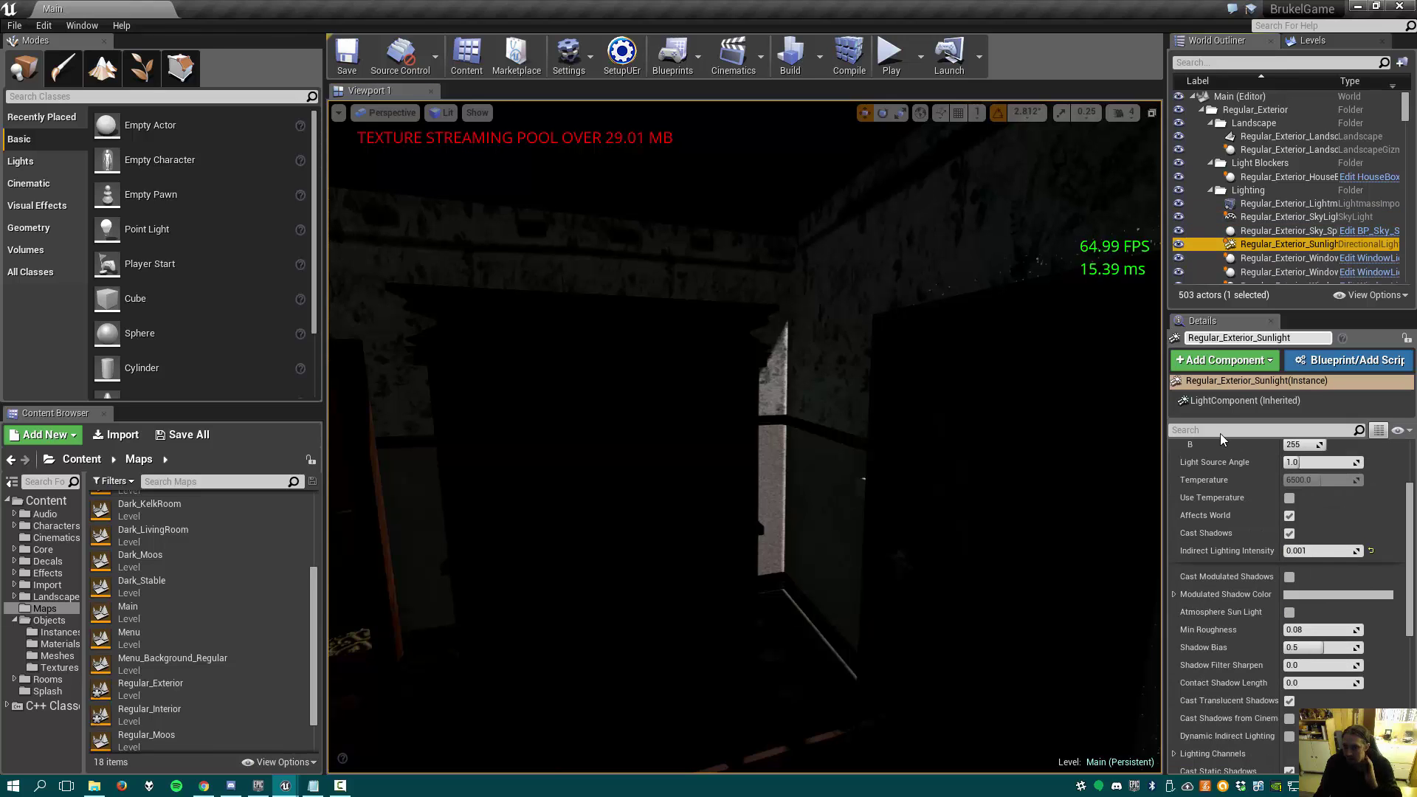
scroll(1351, 533, "up", 3)
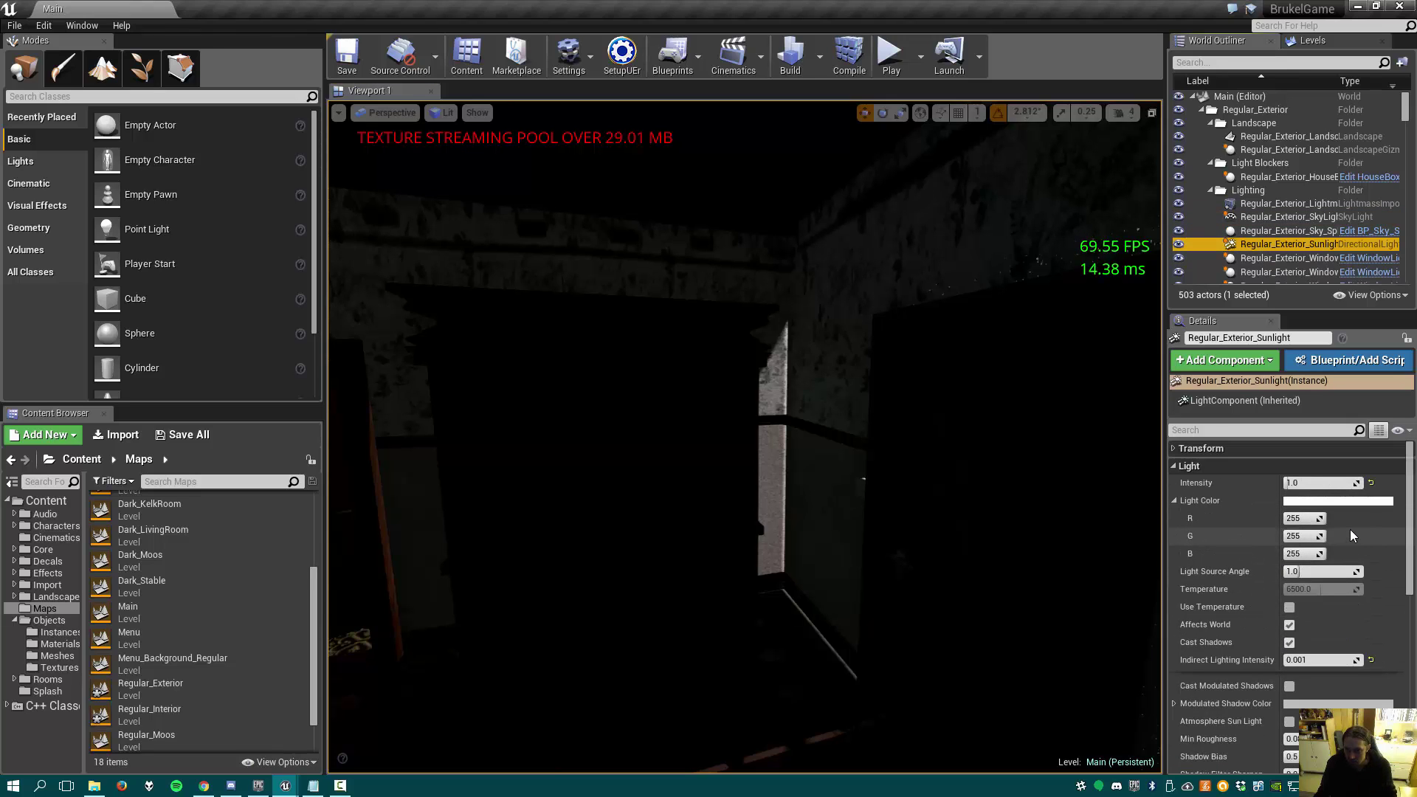
scroll(1351, 530, "down", 2)
scroll(1351, 532, "down", 7)
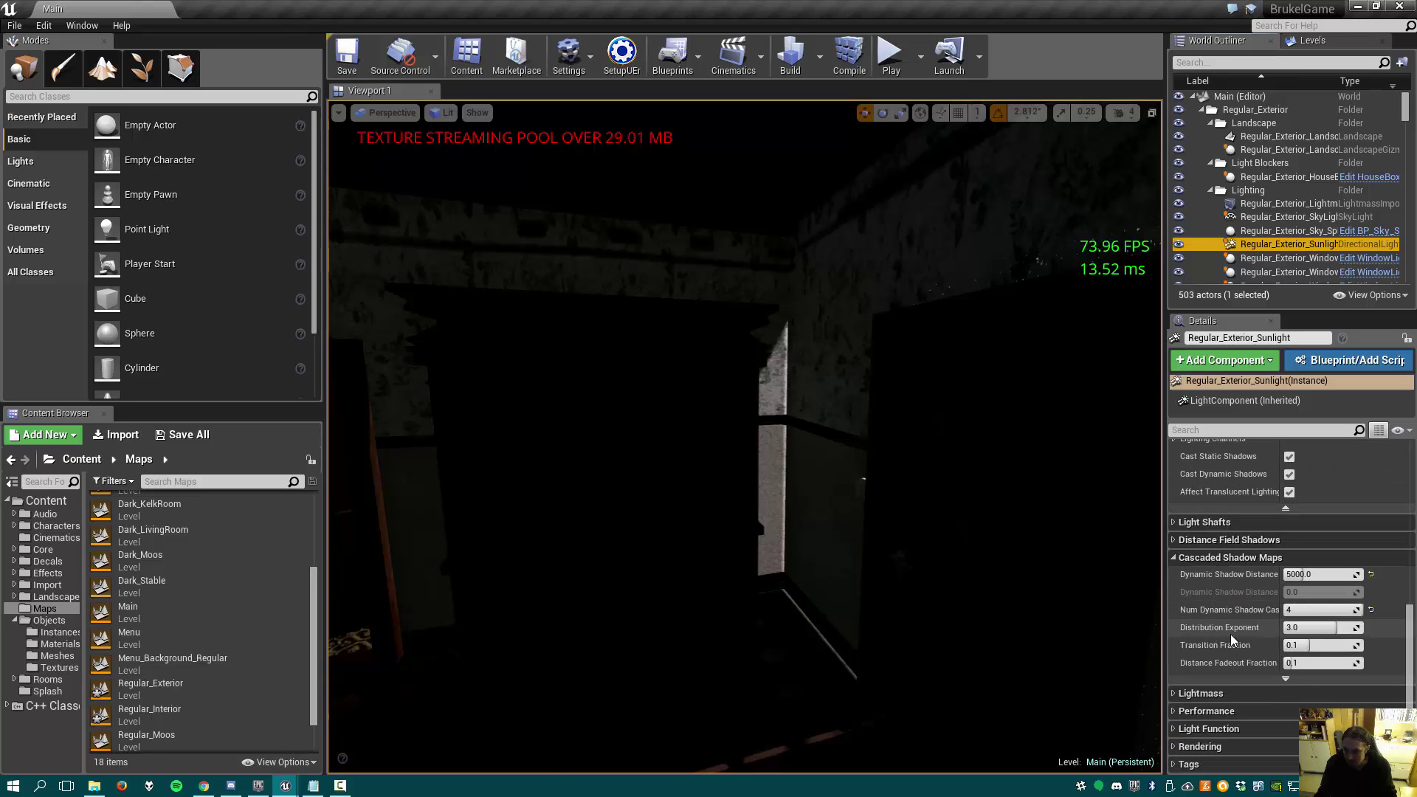
left_click_drag(1313, 628, 1342, 627)
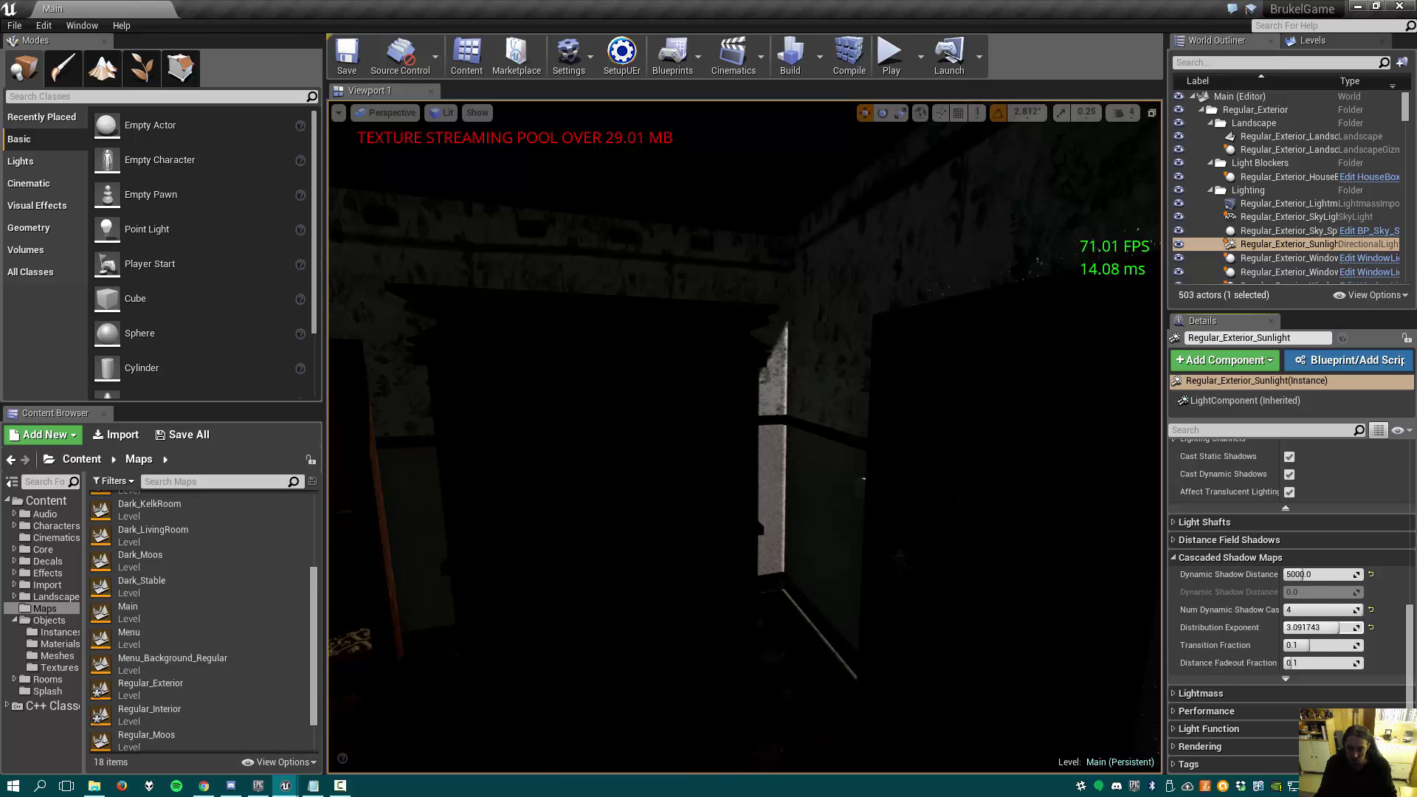
right_click_drag(744, 435, 818, 554)
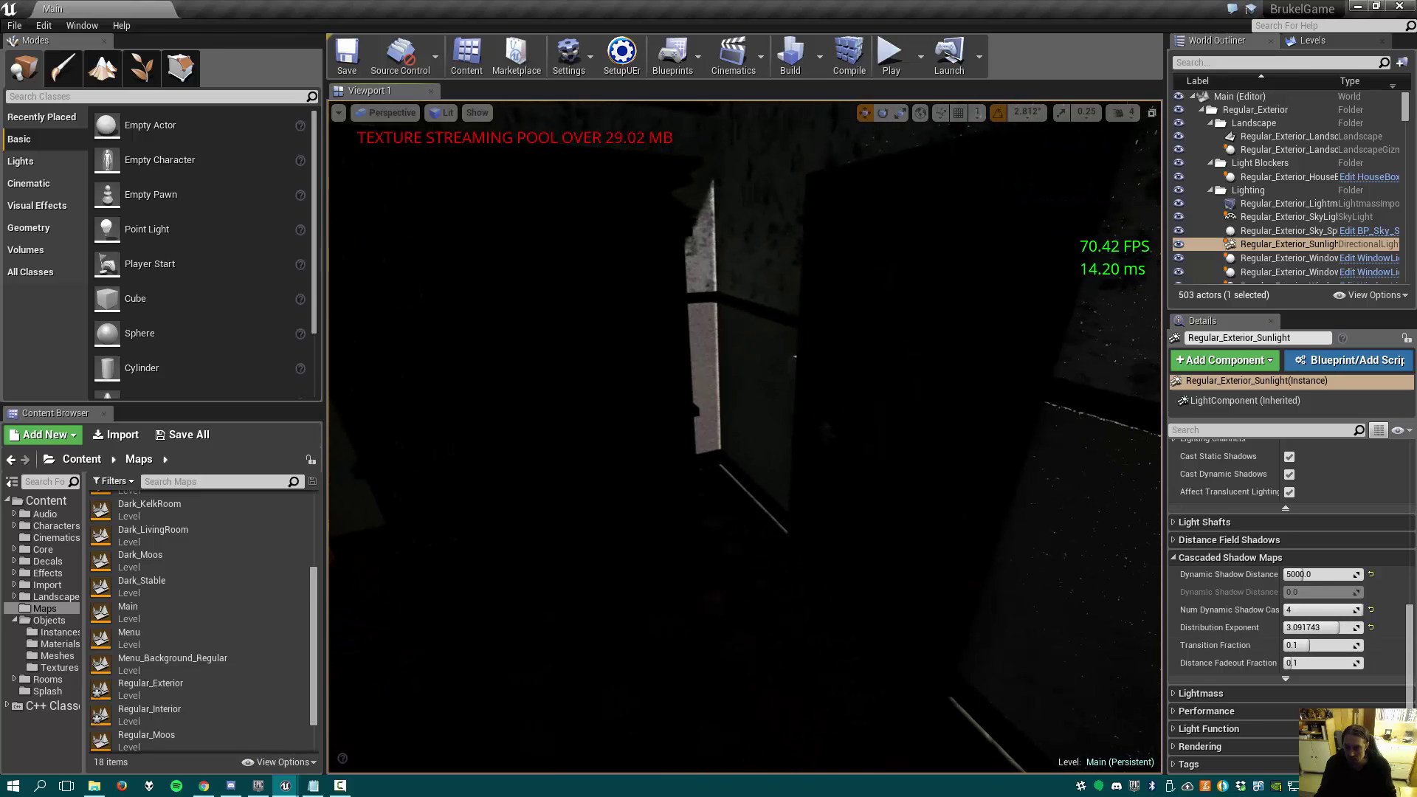
right_click_drag(744, 435, 871, 347)
right_click_drag(886, 432, 752, 464)
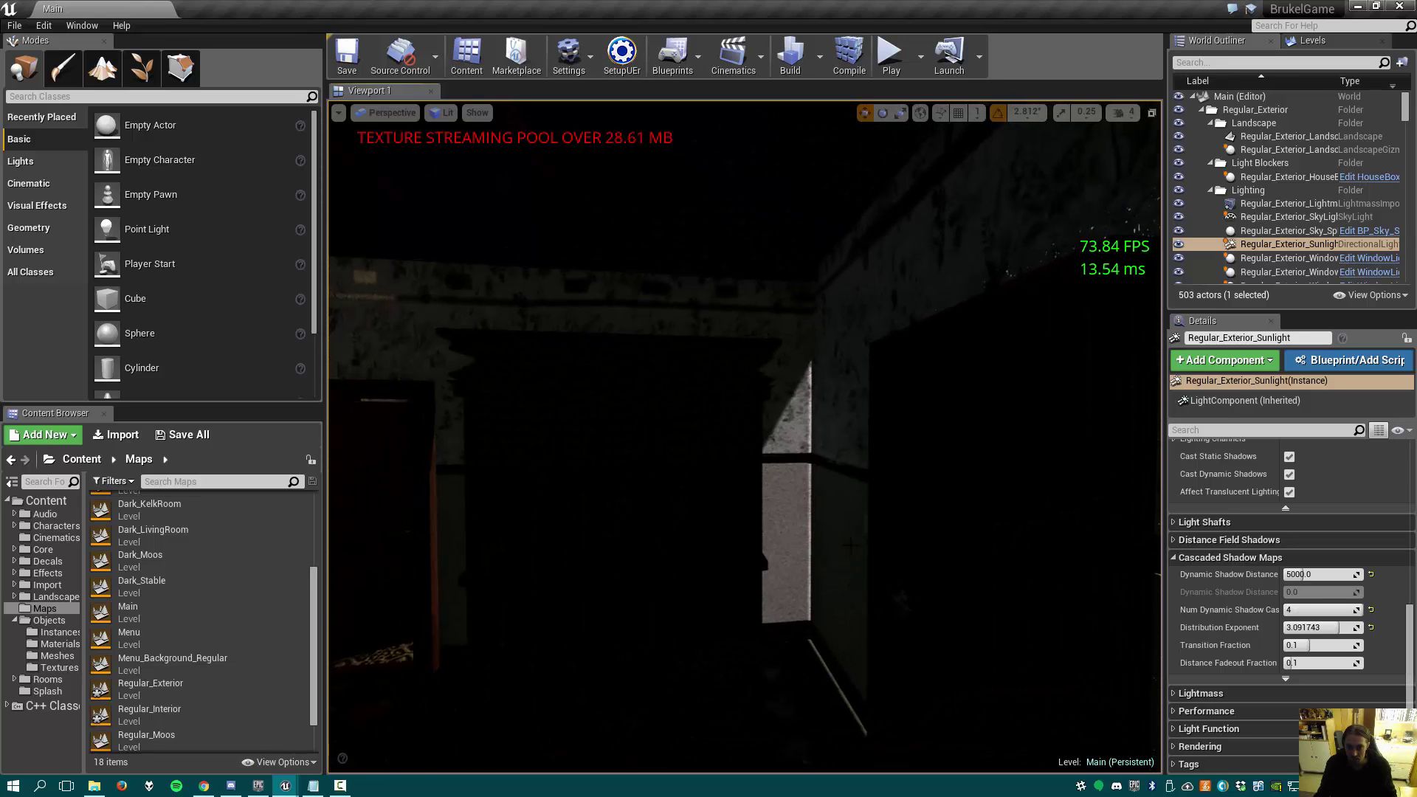
Make Regular_Exterior_Sunlight the selected actor again in place of the interior mesh
right_click(856, 583)
key("Escape")
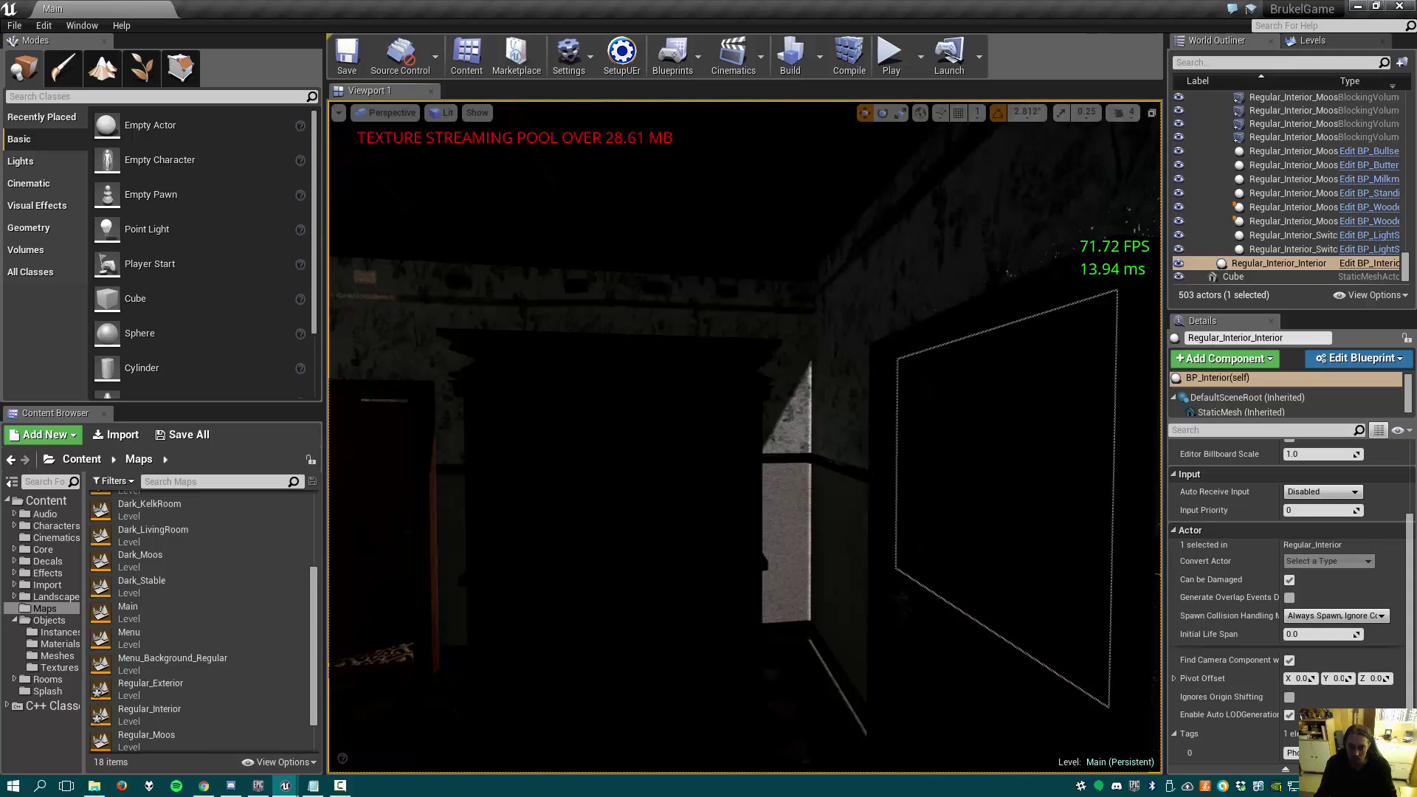
scroll(1255, 443, "up", 3)
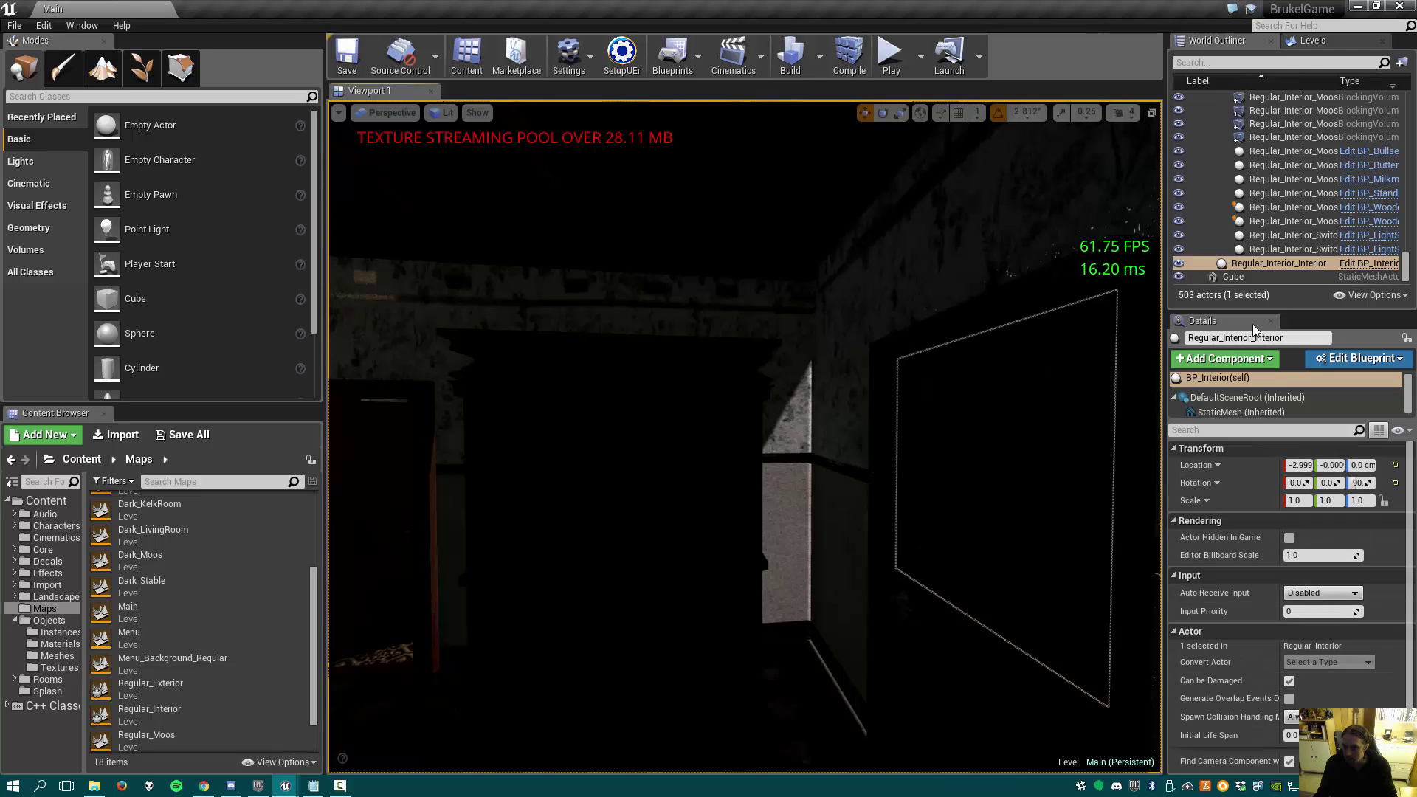
left_click_drag(1405, 264, 1404, 100)
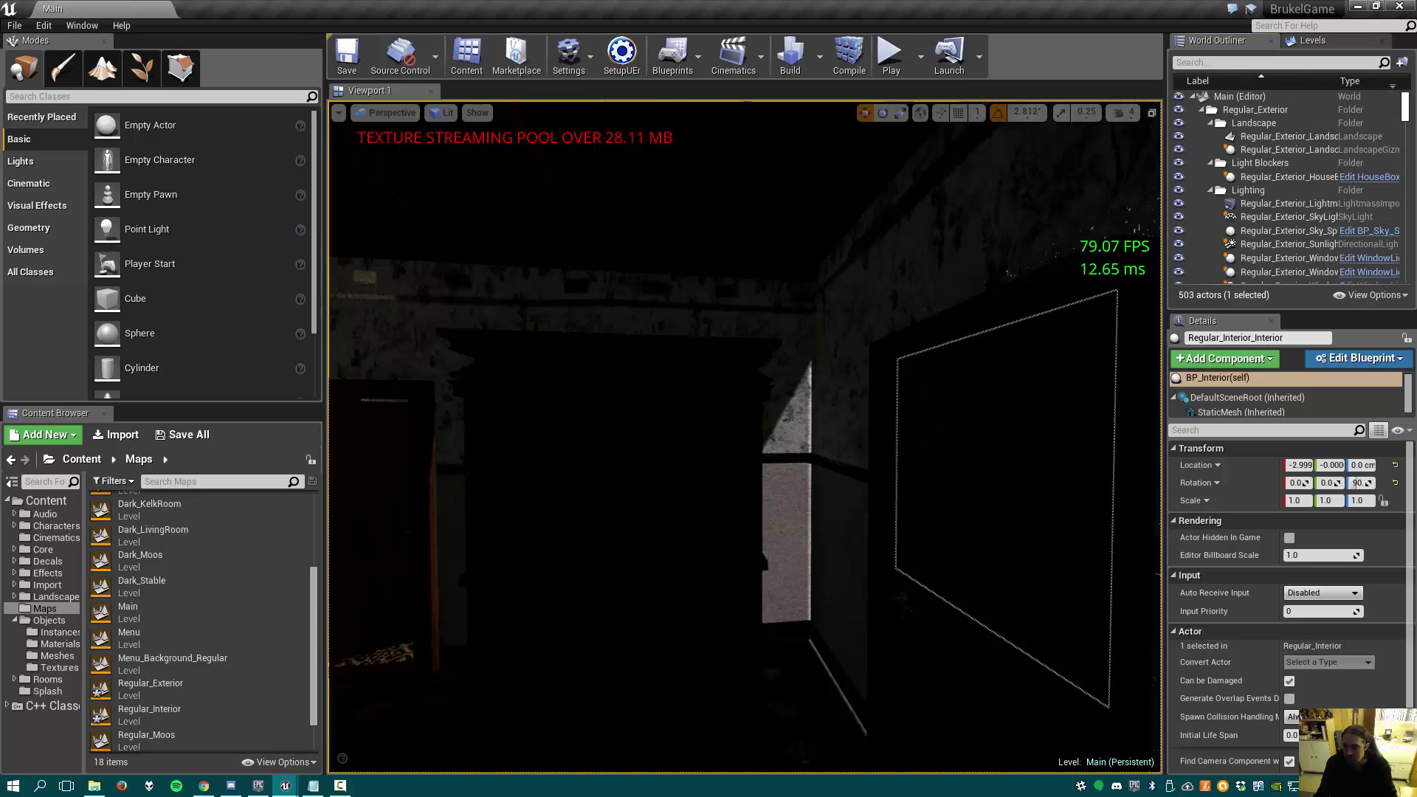
scroll(1301, 225, "down", 1)
left_click(1301, 221)
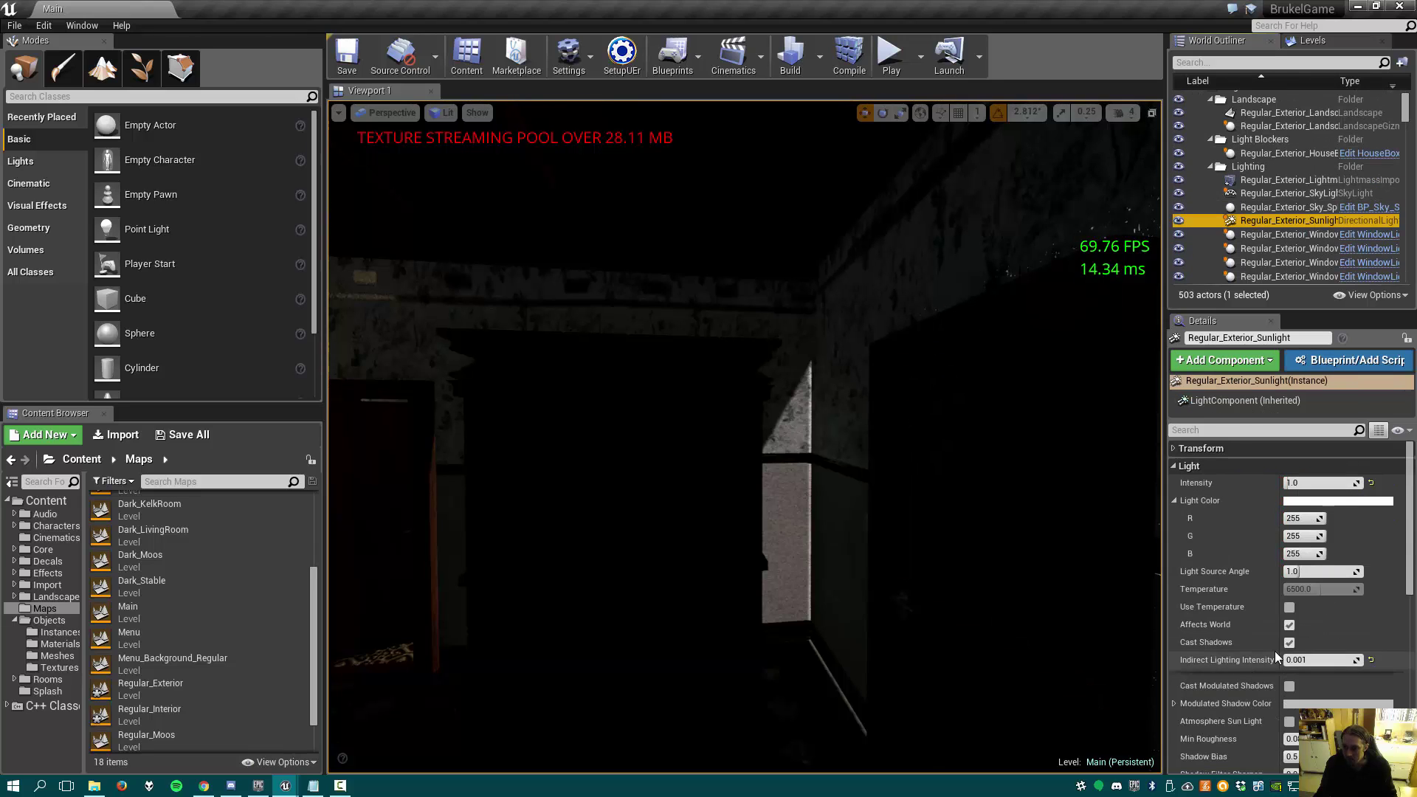
Look through the sunlight's additional Cascaded Shadow Maps and Light properties for other shadow-related options
scroll(1321, 639, "down", 10)
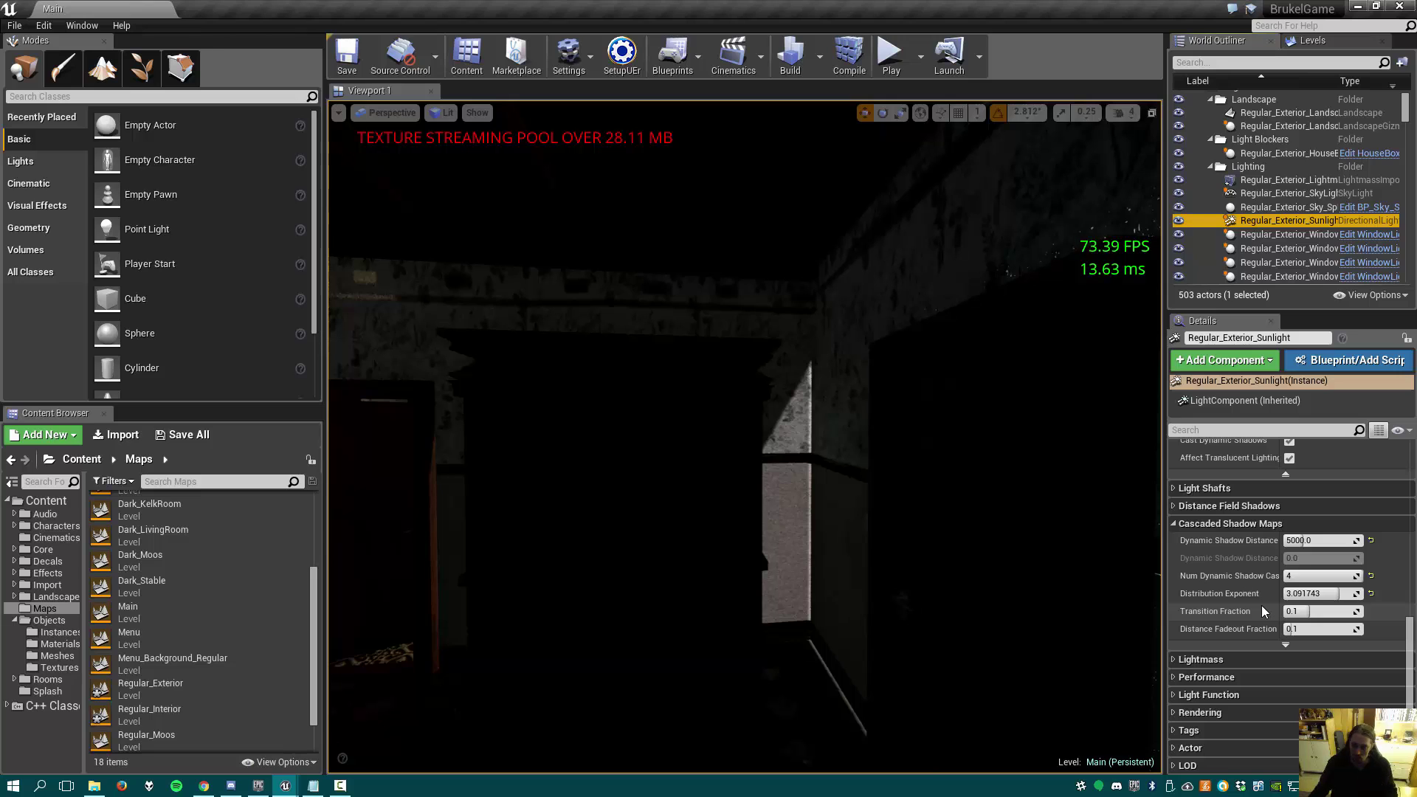
left_click(1286, 644)
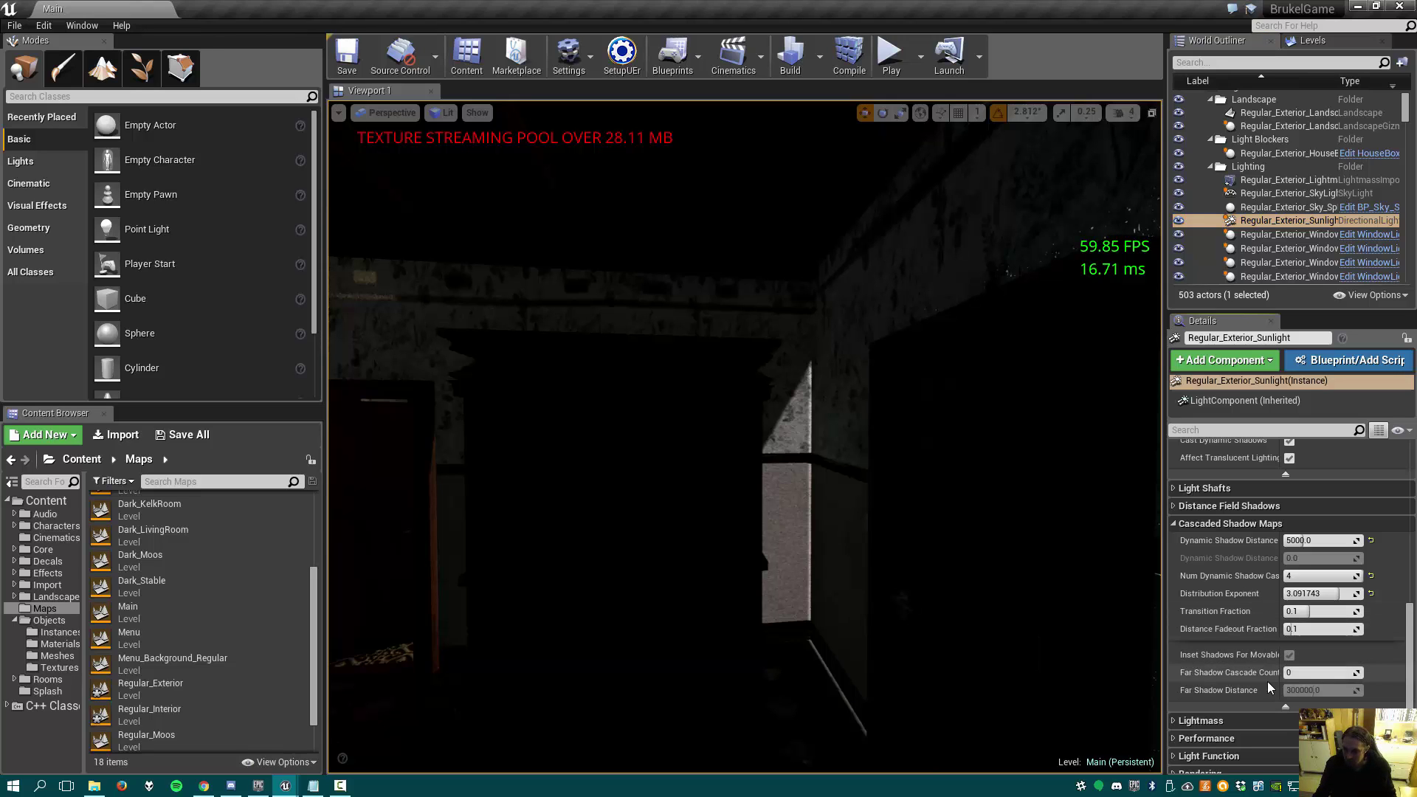
left_click(1285, 705)
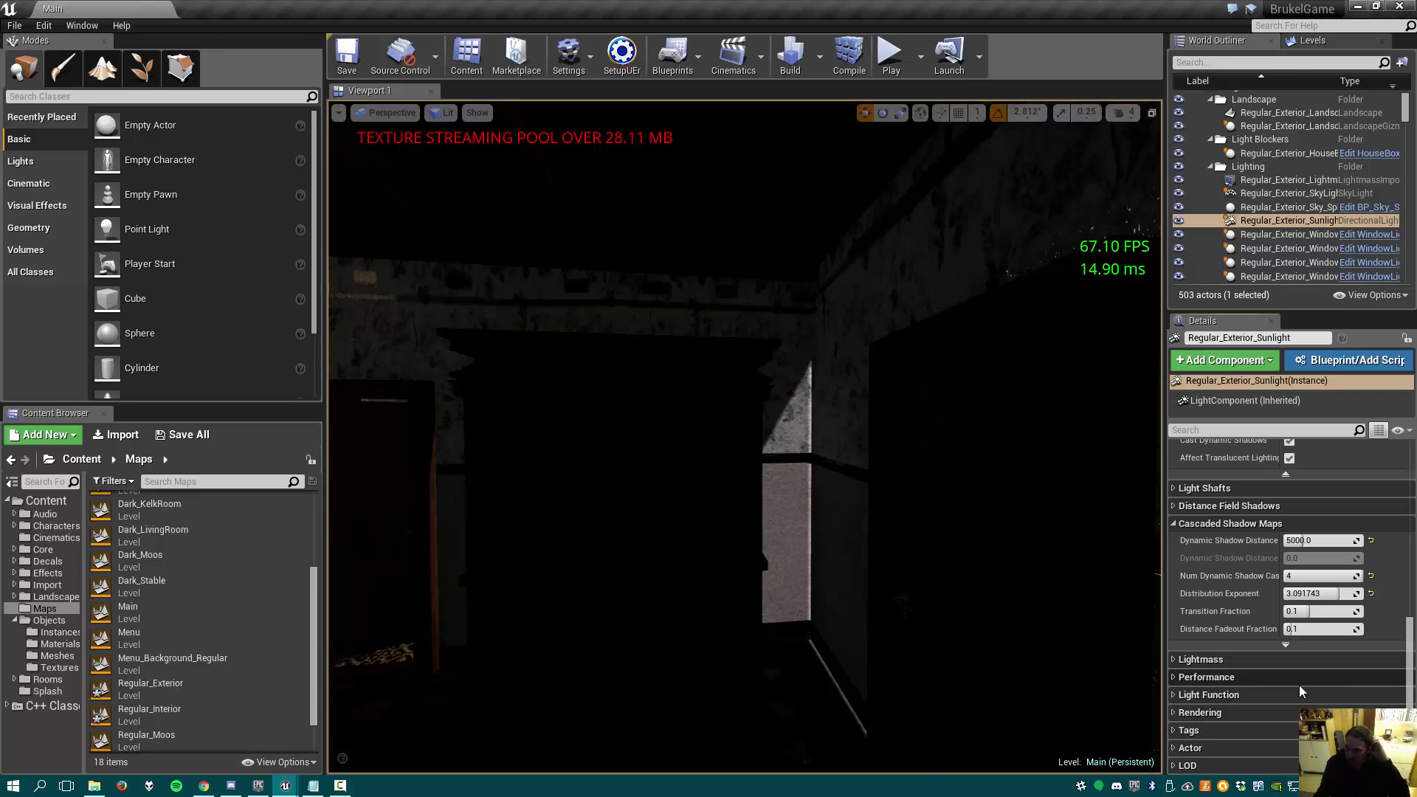
scroll(1288, 692, "up", 5)
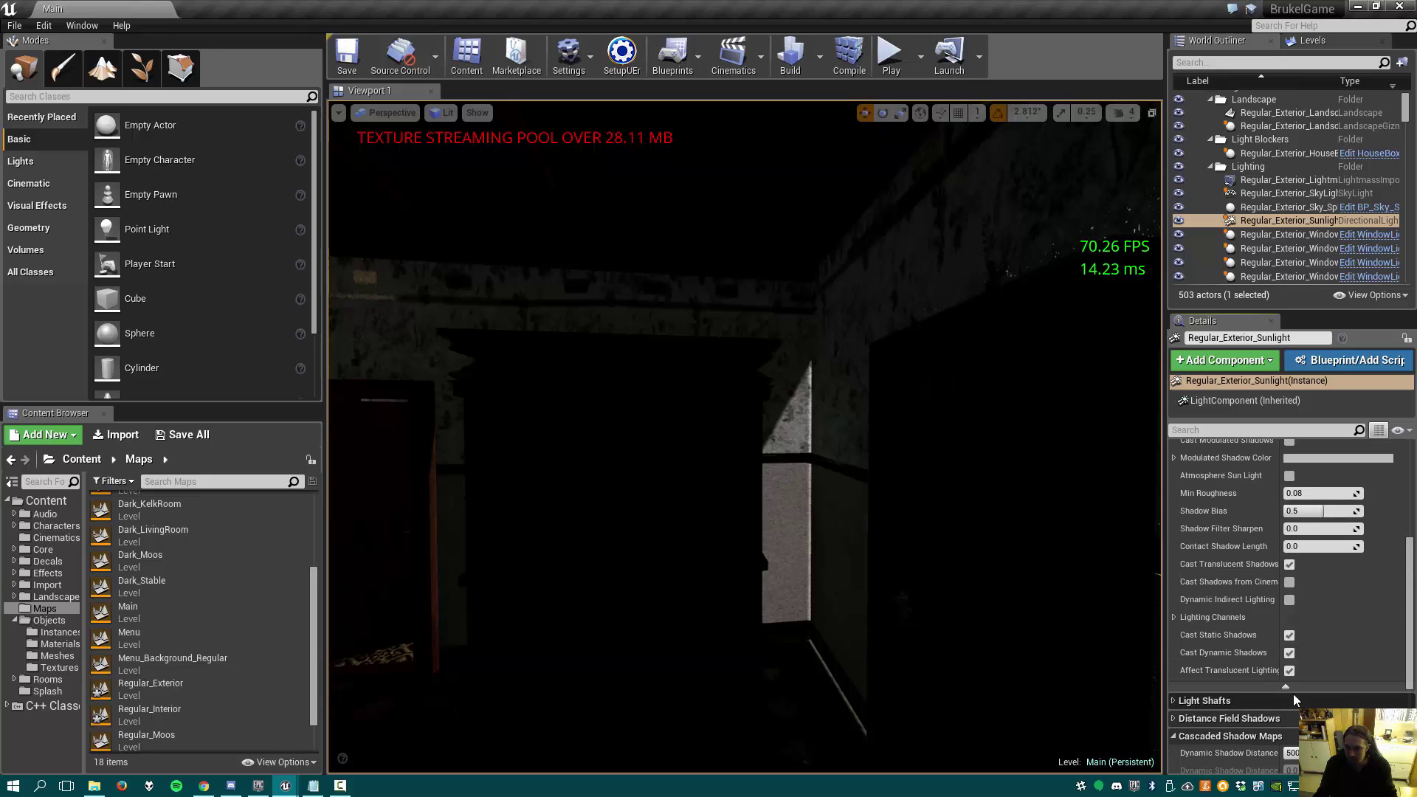
scroll(1295, 691, "up", 5)
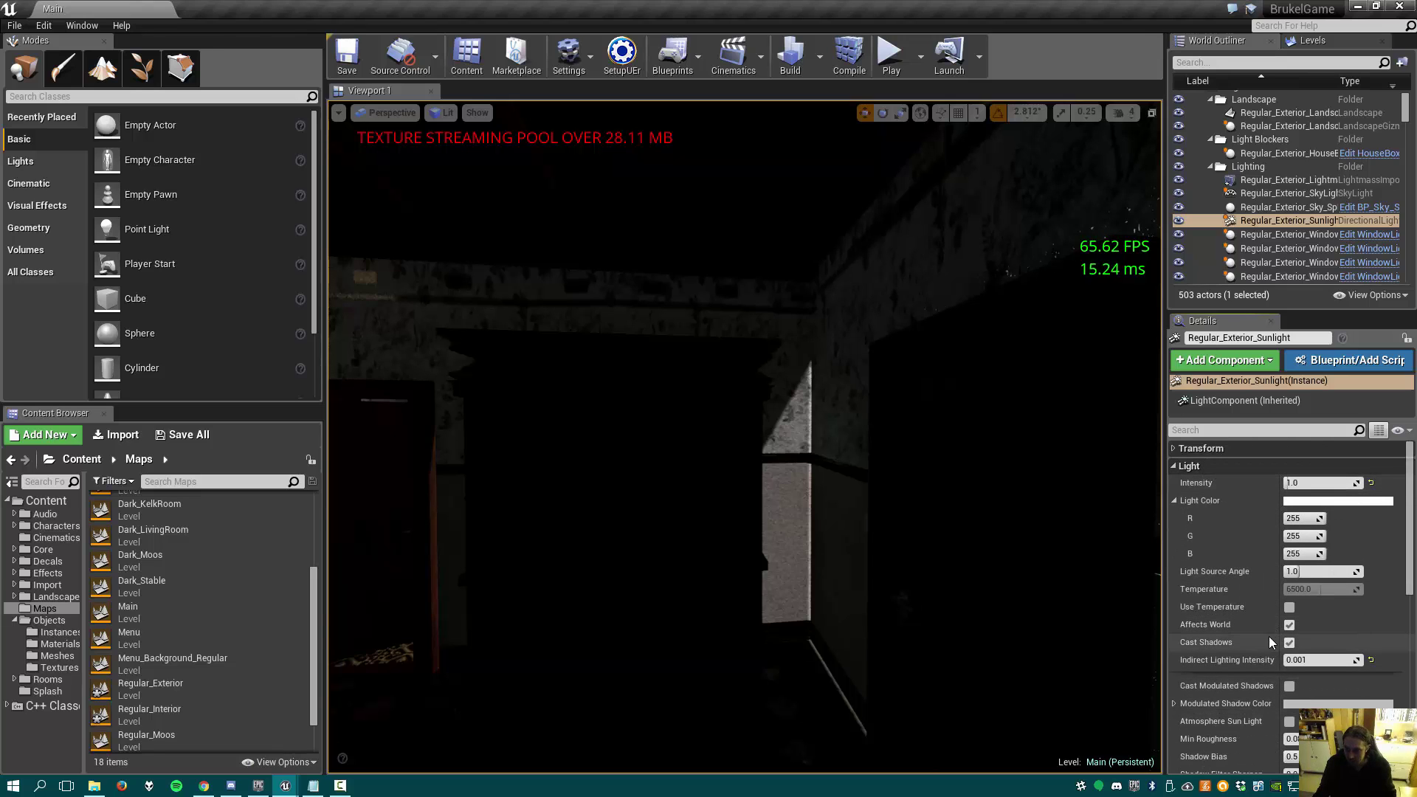
scroll(1246, 600, "down", 3)
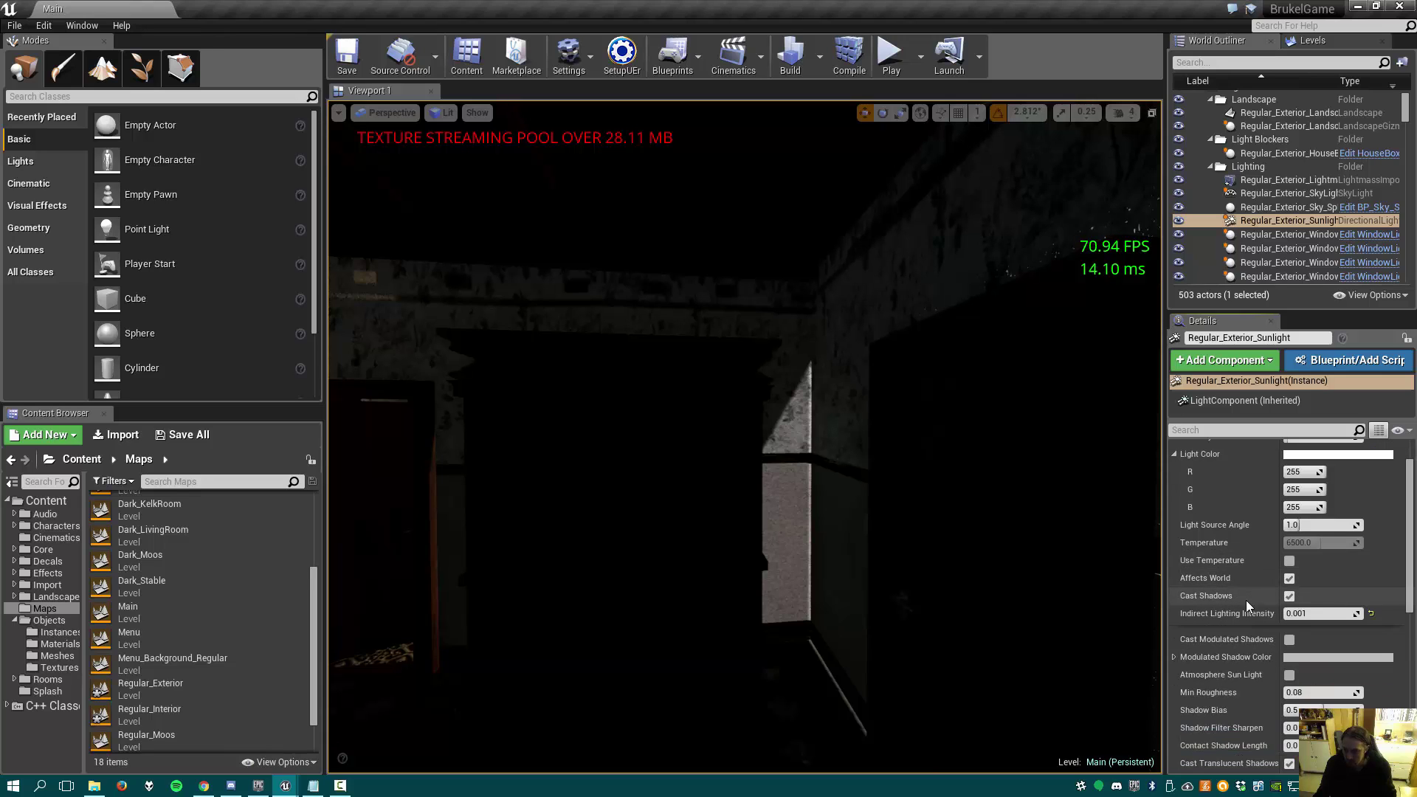
scroll(1247, 598, "down", 3)
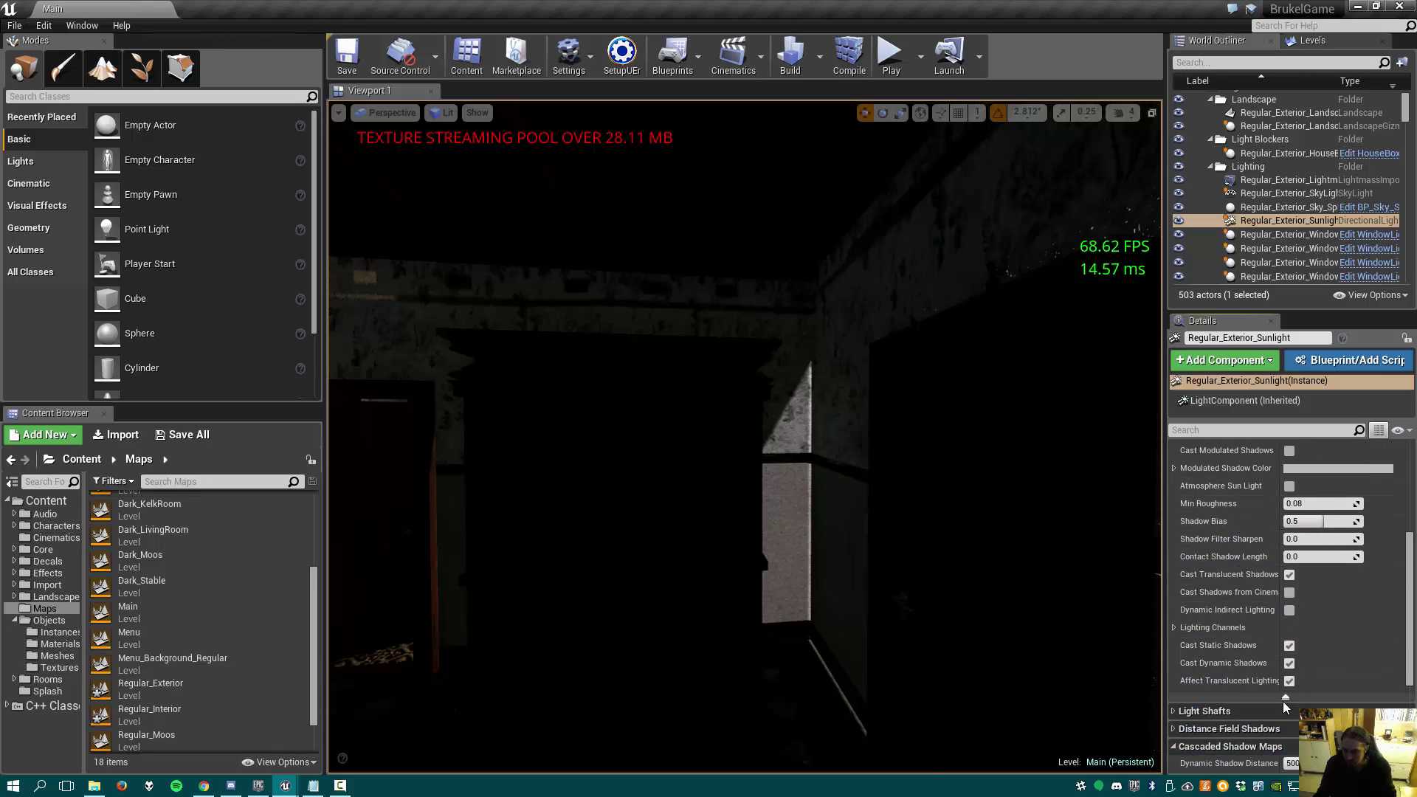
left_click(1285, 699)
scroll(1270, 635, "up", 3)
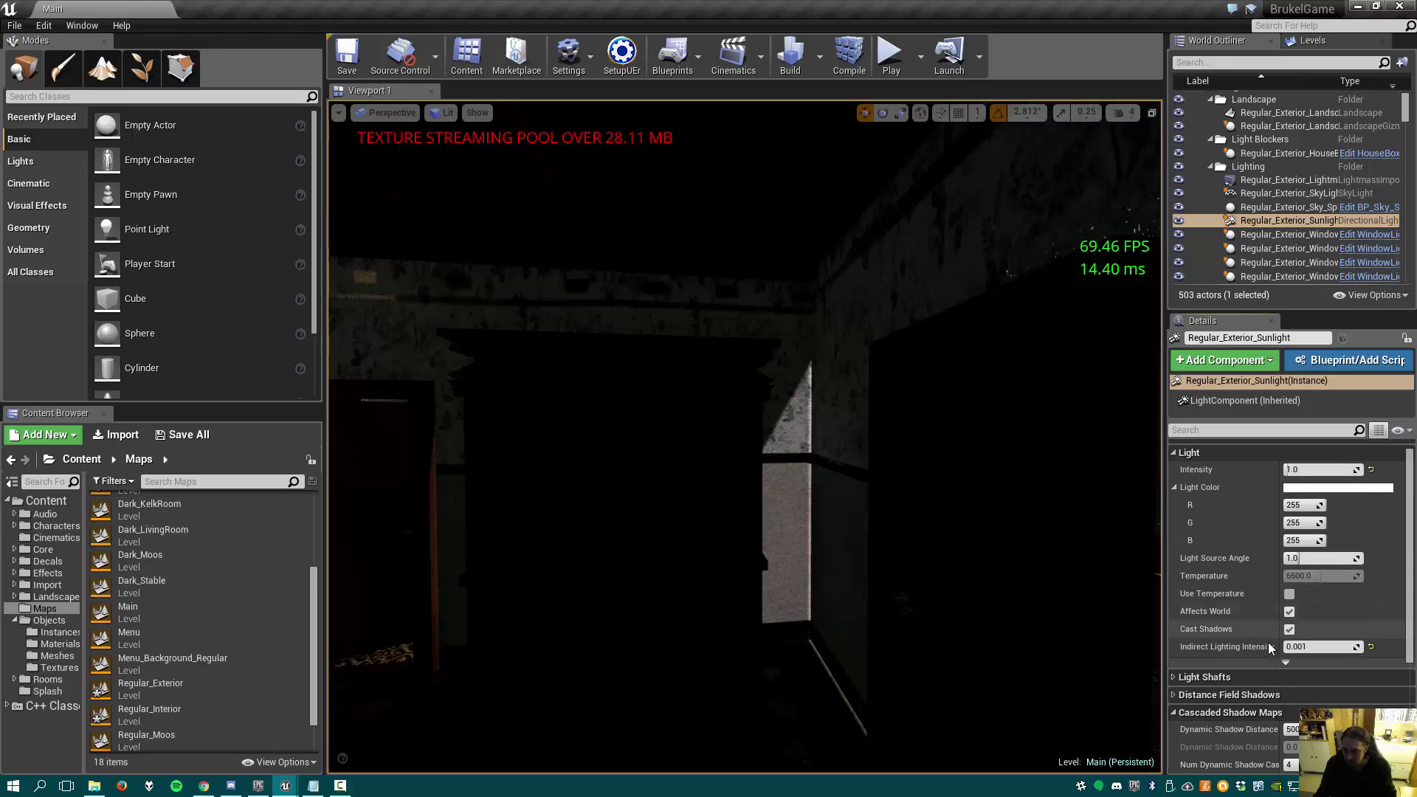
left_click(1279, 659)
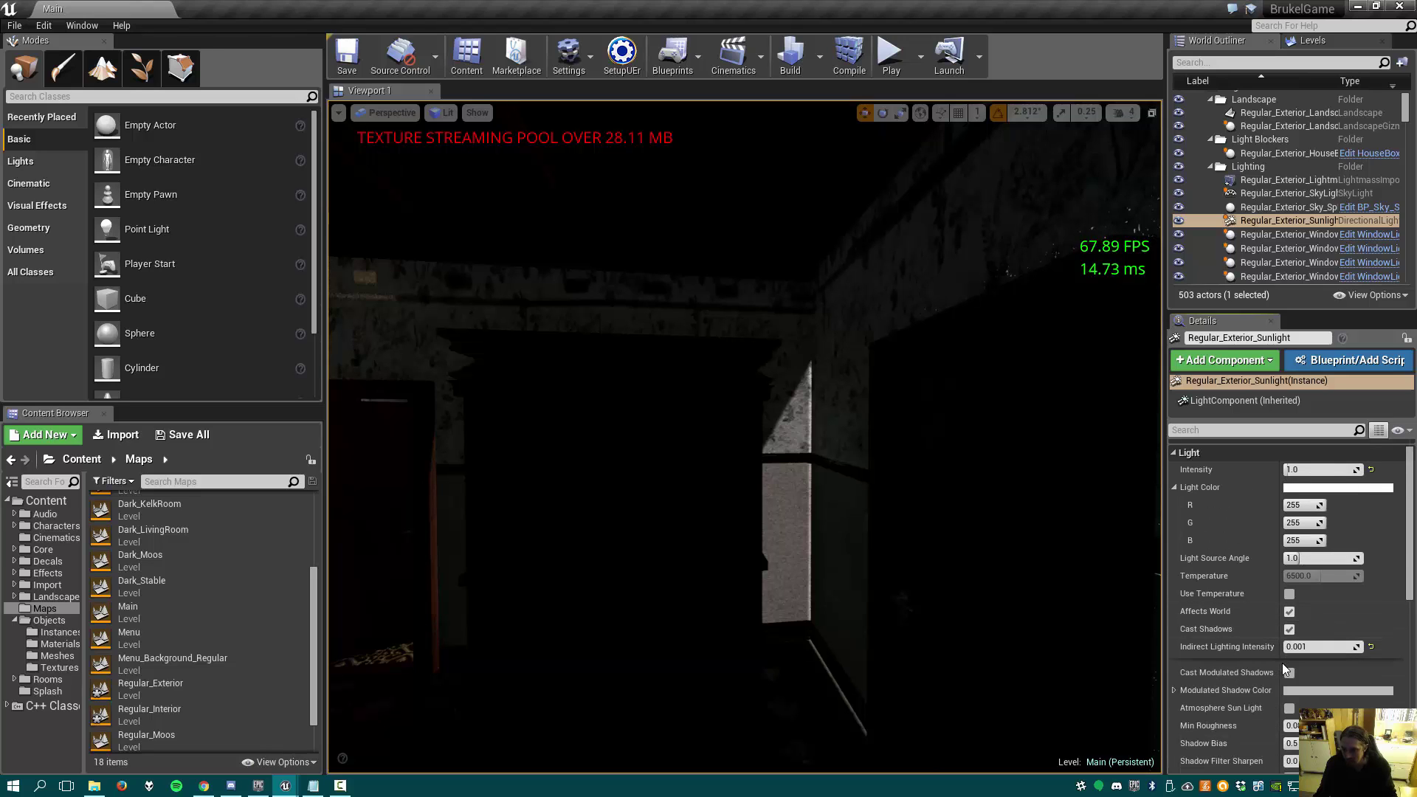
Try Shadow Bias values of about 0.56 and 0.53 on the sunlight, then reset it to 0.5
scroll(1262, 590, "down", 5)
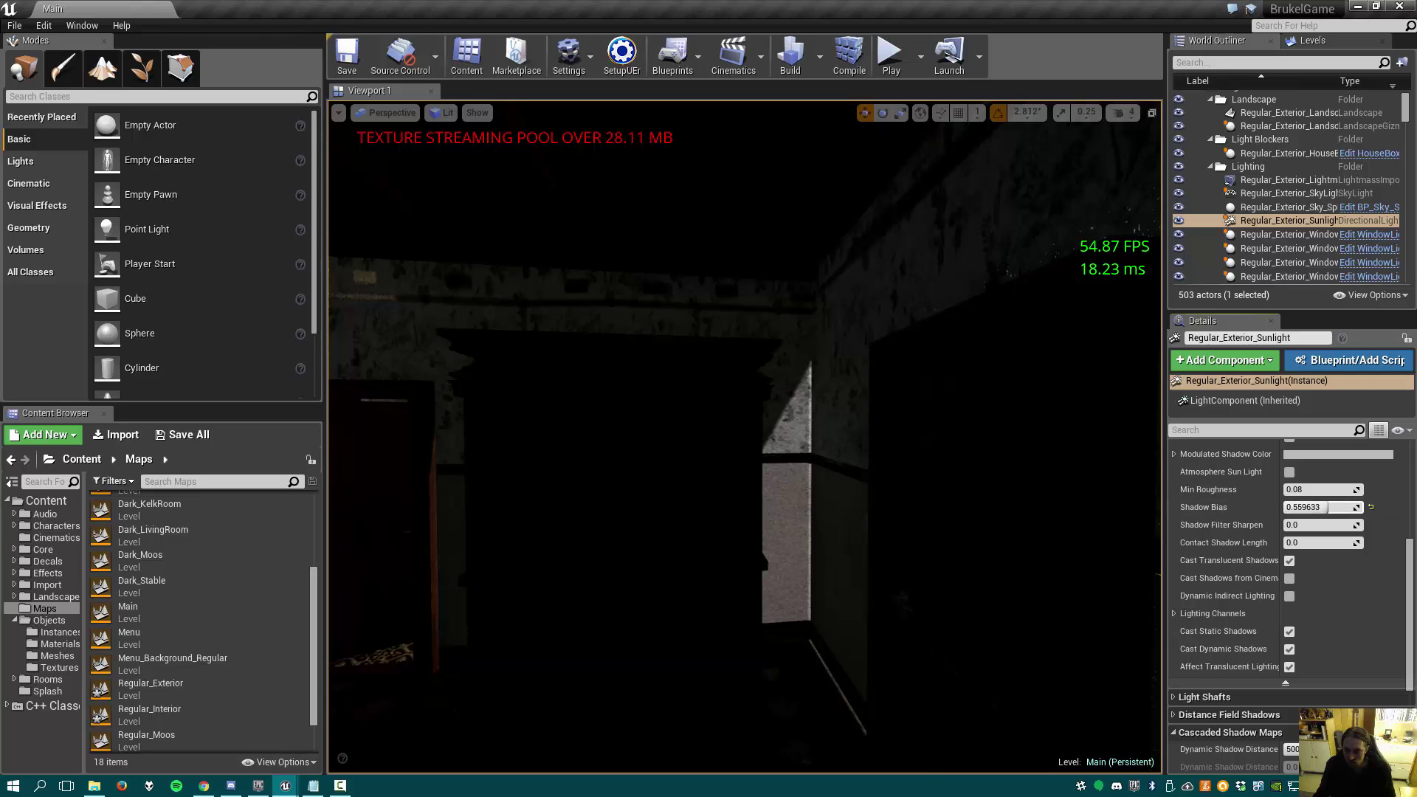
mouse_move(1329, 507)
left_mouse_down()
mouse_move(1288, 507)
mouse_move(1320, 507)
left_mouse_up()
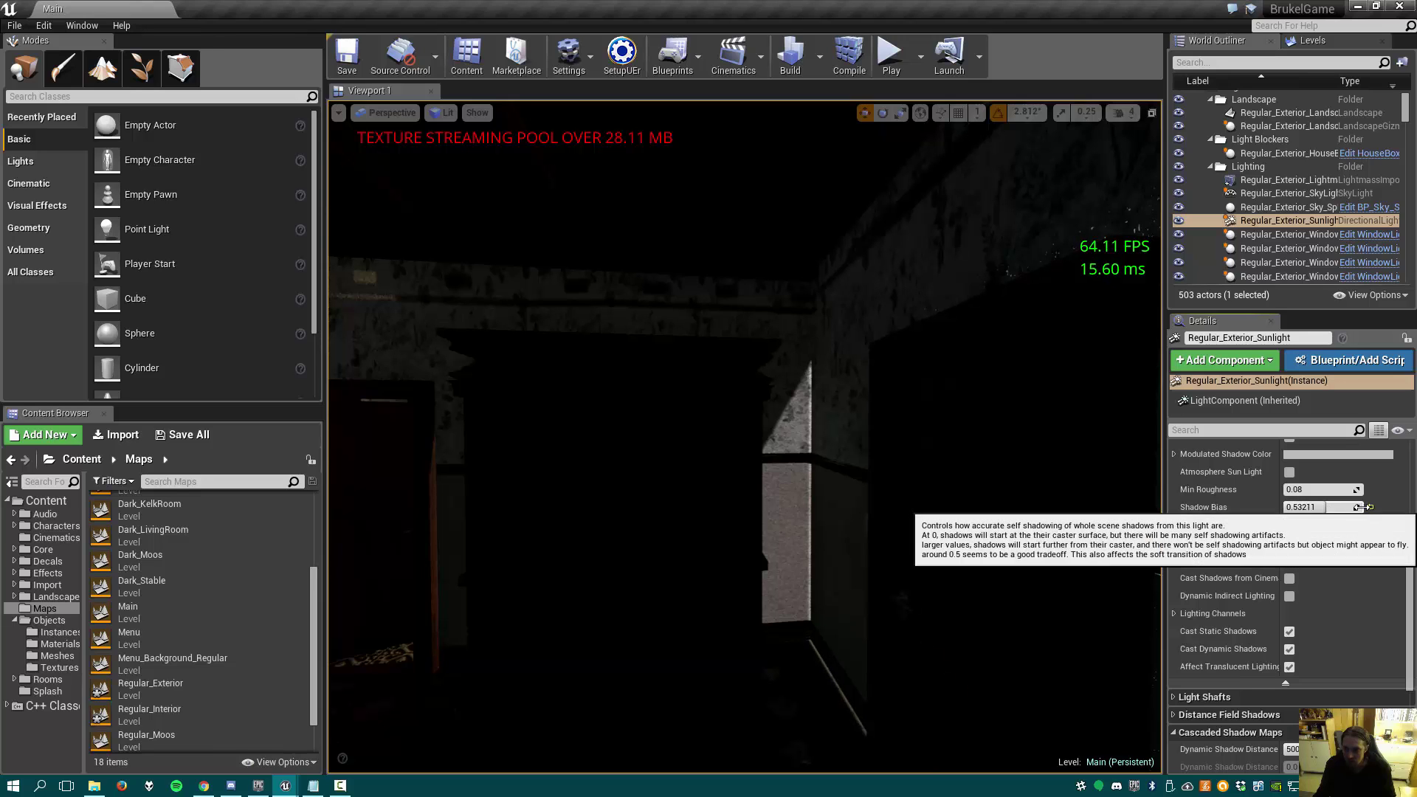
left_click(1371, 507)
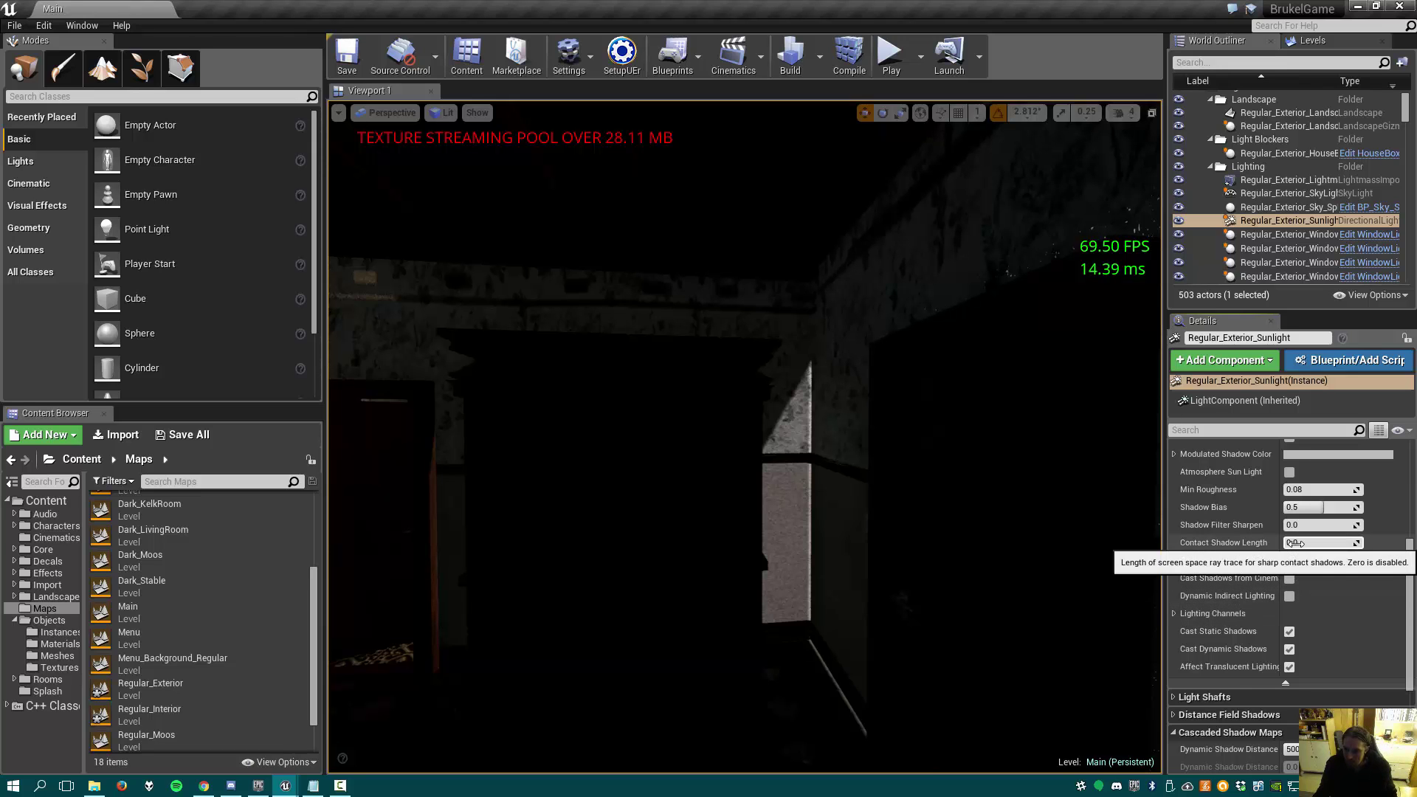
Try a Shadow Filter Sharpen of 1 while viewing the cabinet corner, then reset it to 0
right_click_drag(960, 472, 1137, 546)
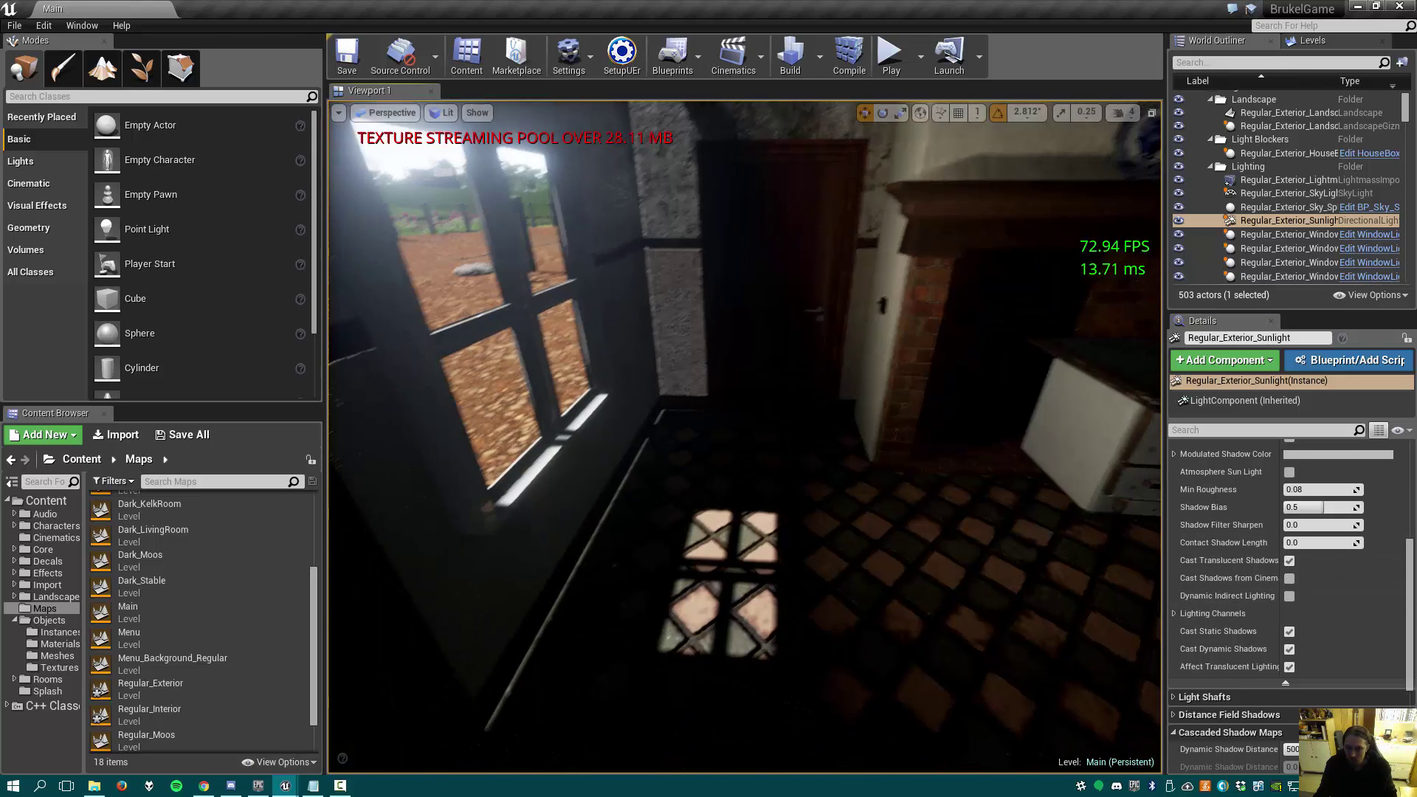
right_click_drag(709, 428, 664, 425)
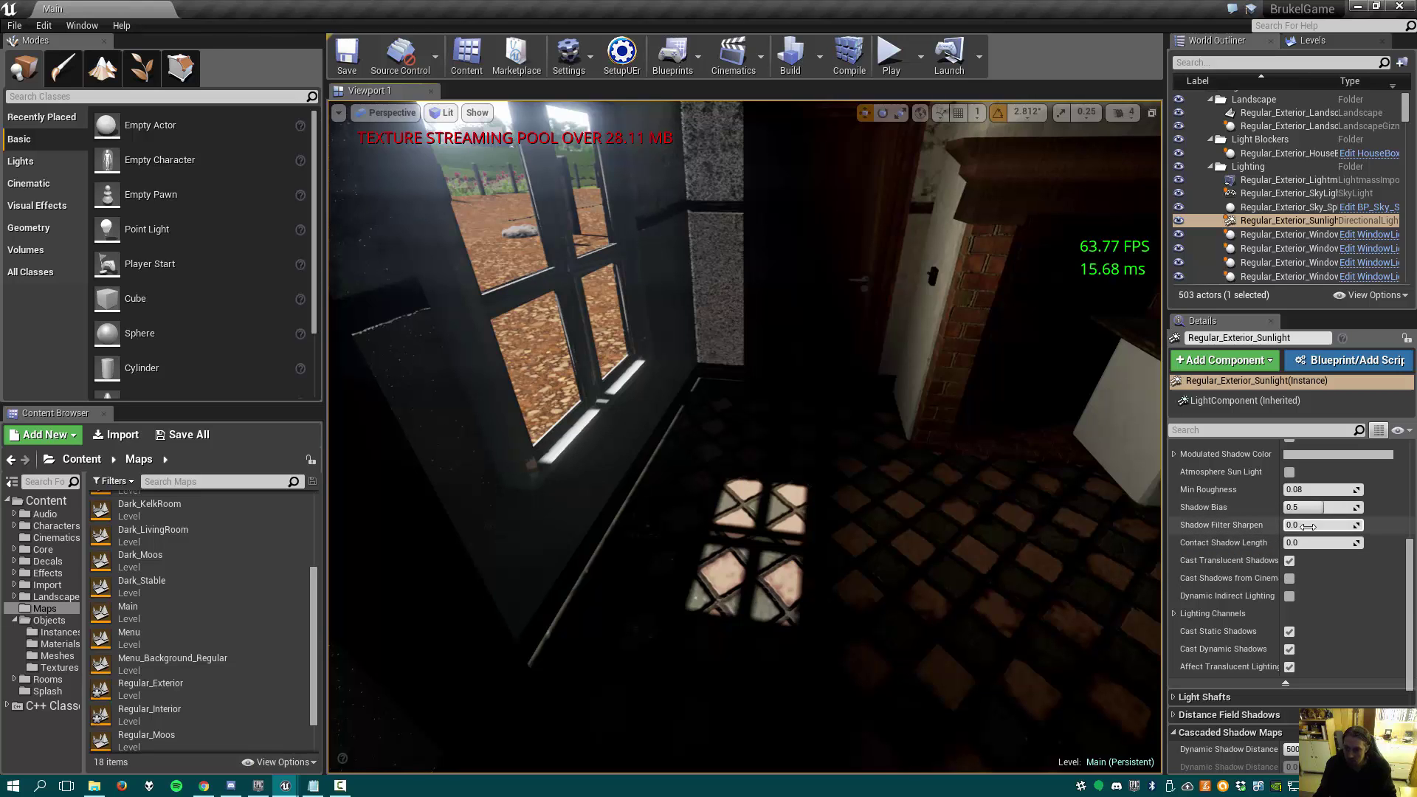
mouse_move(1307, 524)
left_mouse_down()
mouse_move(1363, 525)
mouse_move(1284, 525)
left_mouse_up()
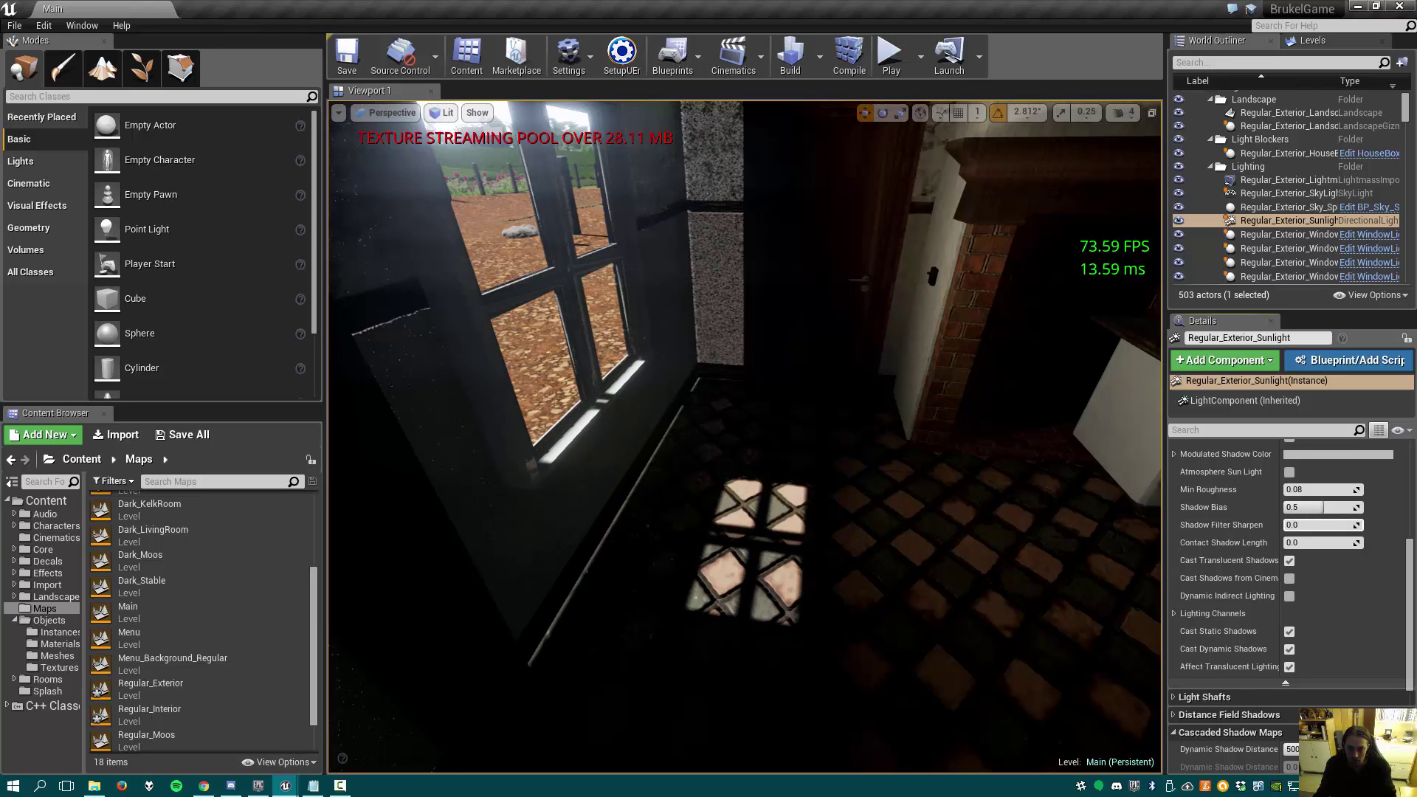
right_click_drag(929, 590, 605, 517)
left_click_drag(1320, 525, 1373, 525)
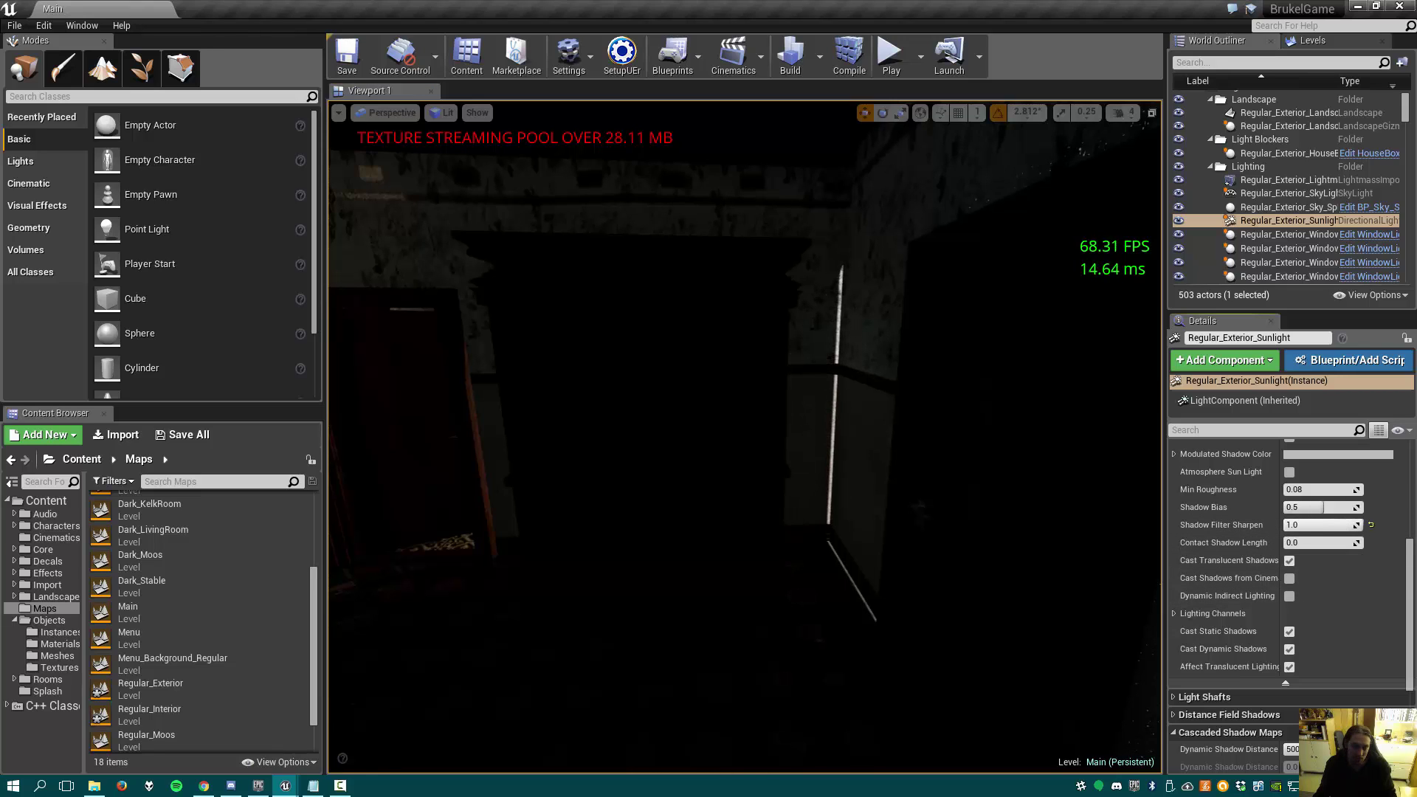
left_click(1371, 525)
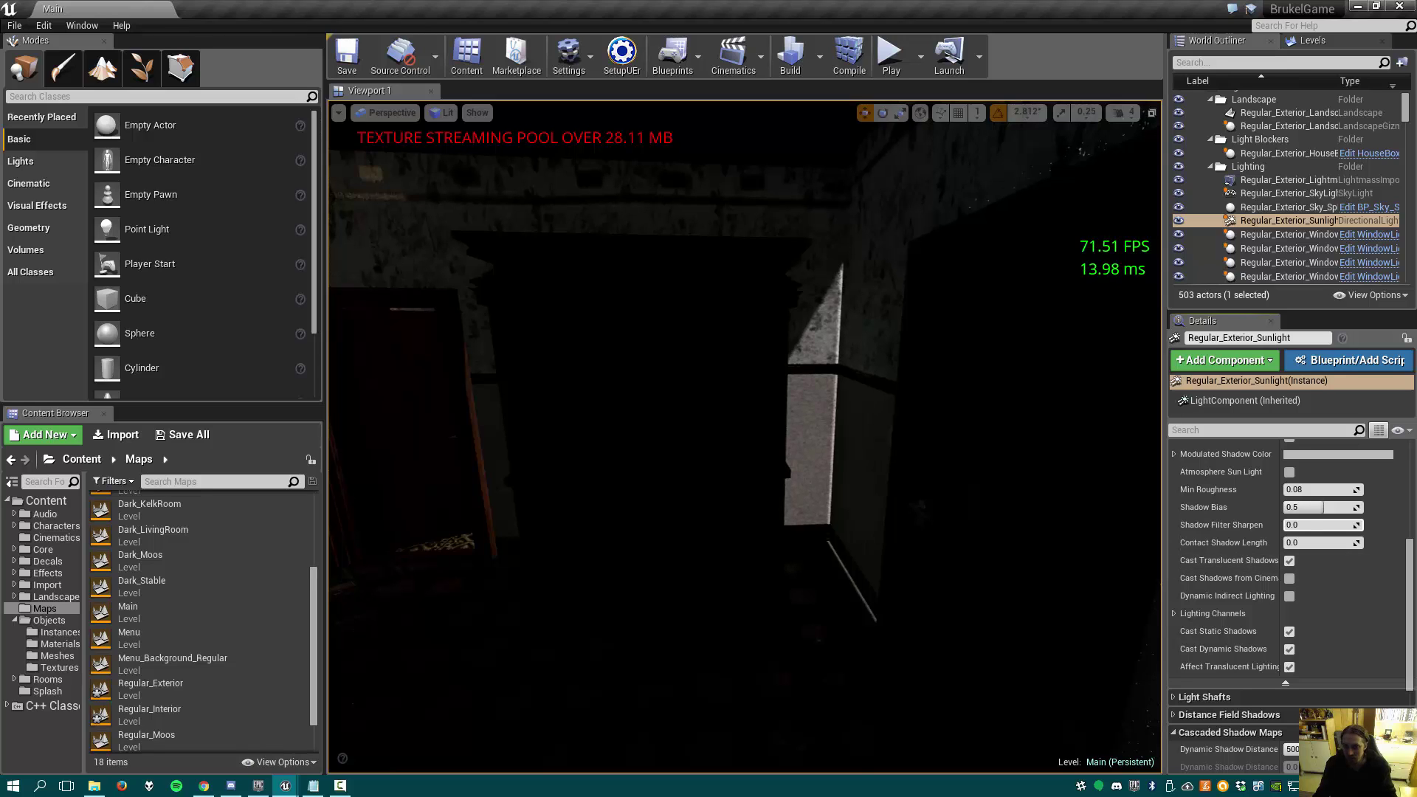
Try a Contact Shadow Length of 1 on the sunlight, lower it to 0.1 and look over the room beside the window
right_click_drag(849, 432, 880, 419)
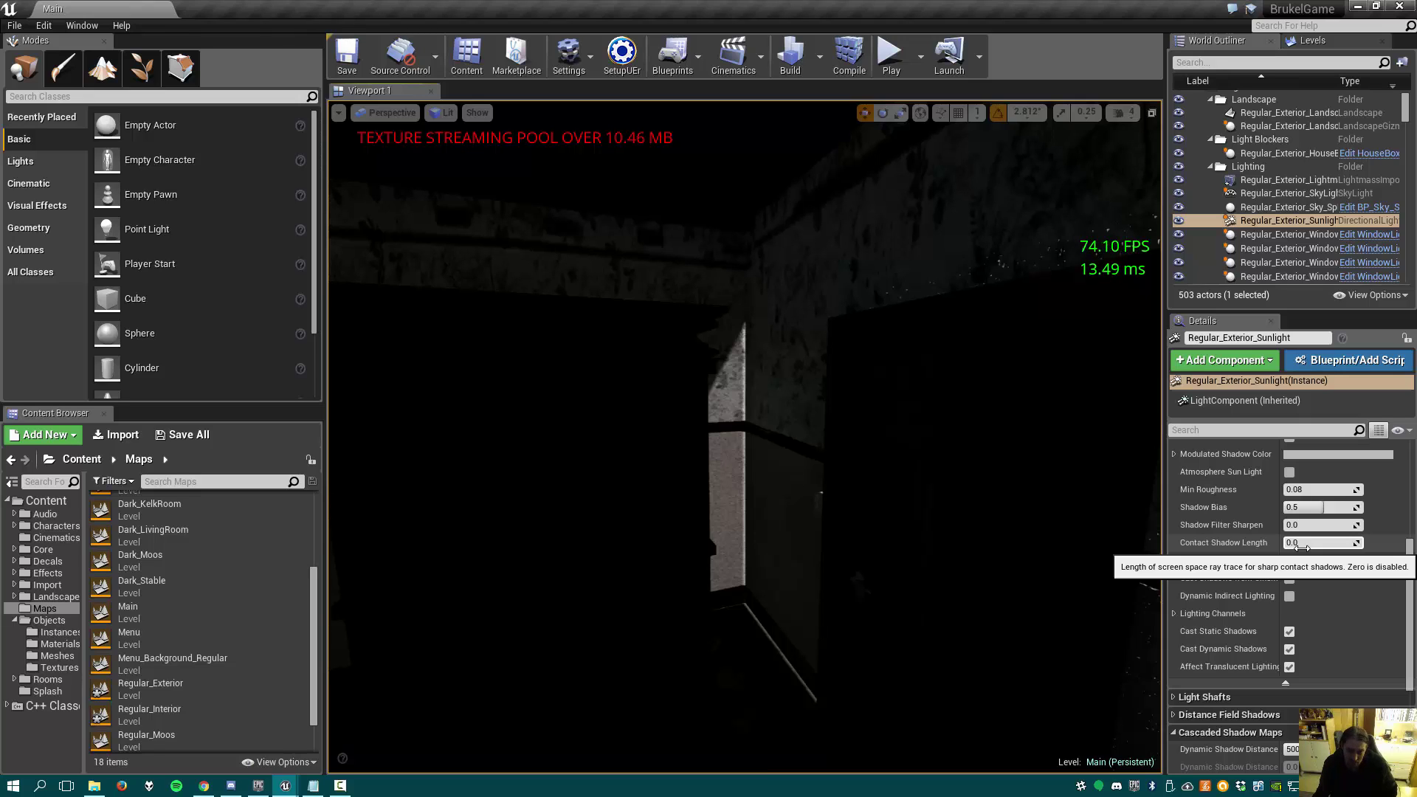
left_click_drag(1299, 546, 1303, 546)
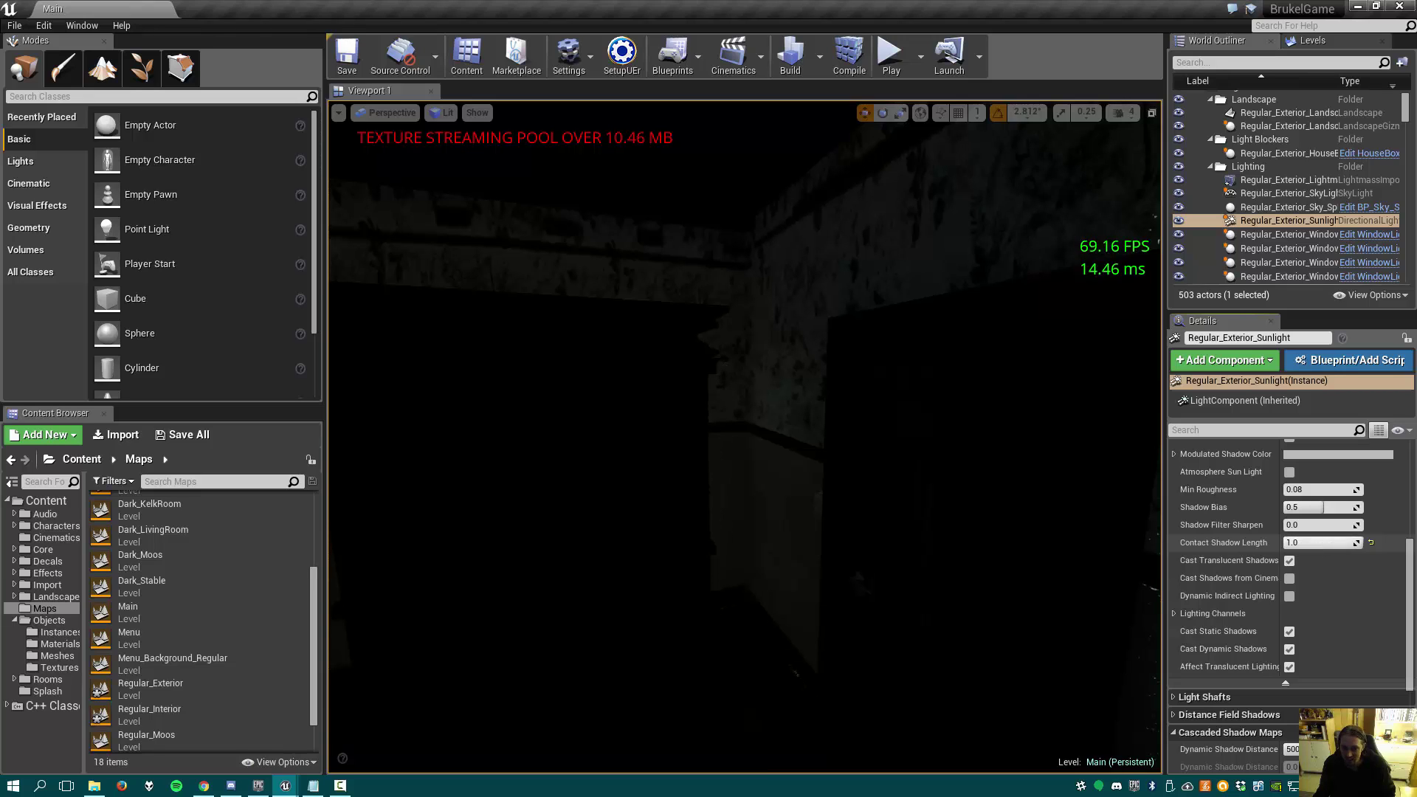
left_click_drag(1309, 544, 1287, 544)
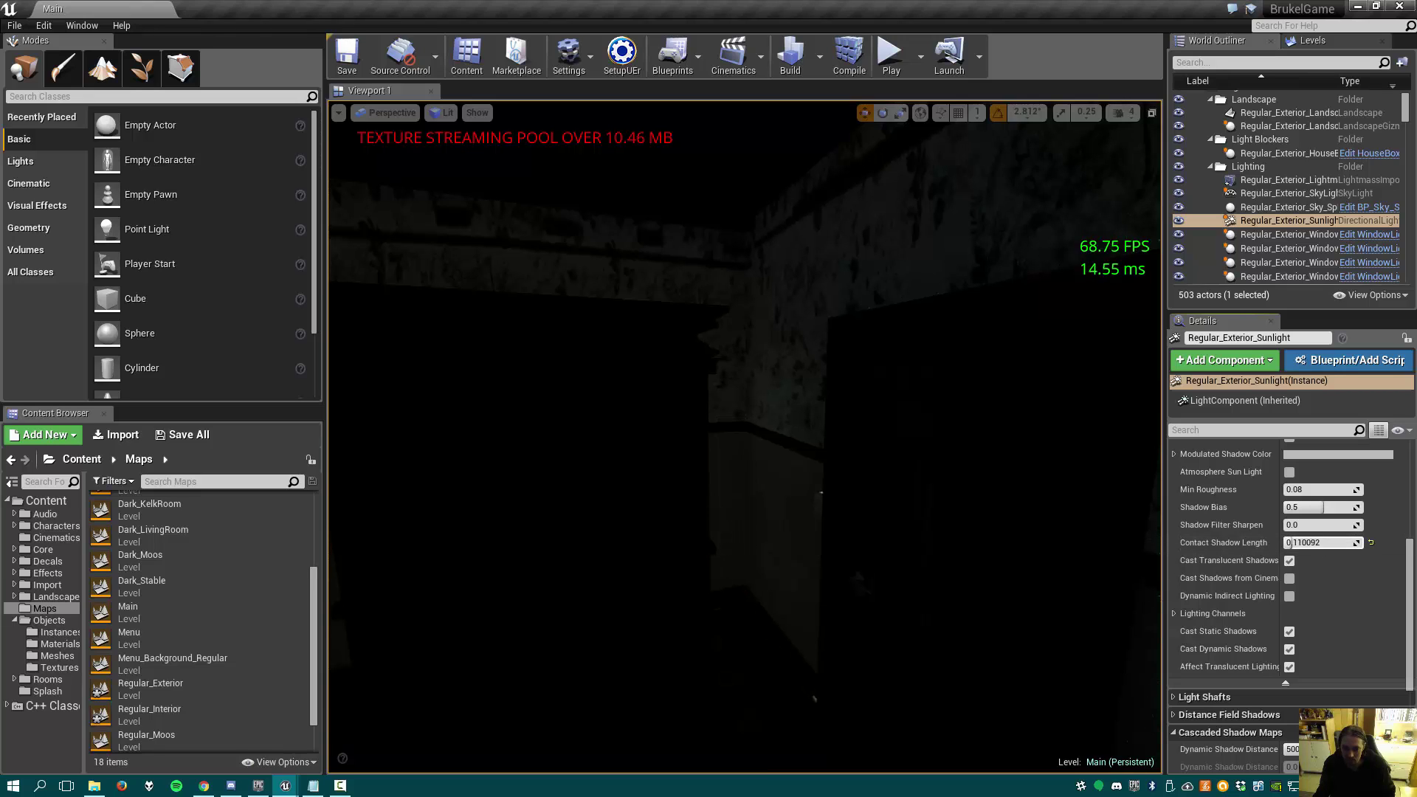
left_click(1321, 542)
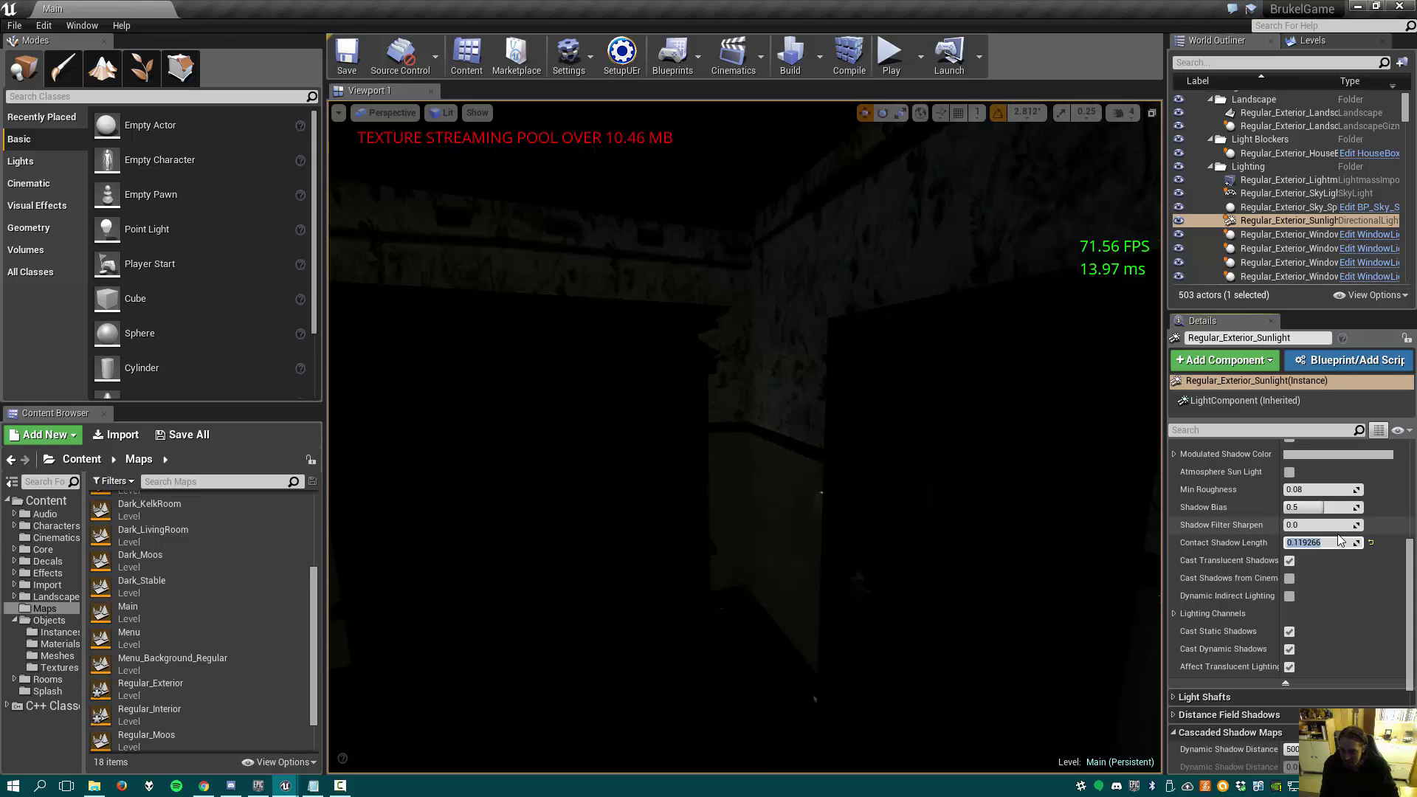
right_click_drag(959, 473, 1151, 458)
mouse_move(744, 437)
right_mouse_down()
mouse_move(1011, 465)
mouse_move(744, 443)
right_mouse_up()
key("w")
right_click_drag(945, 457, 908, 458)
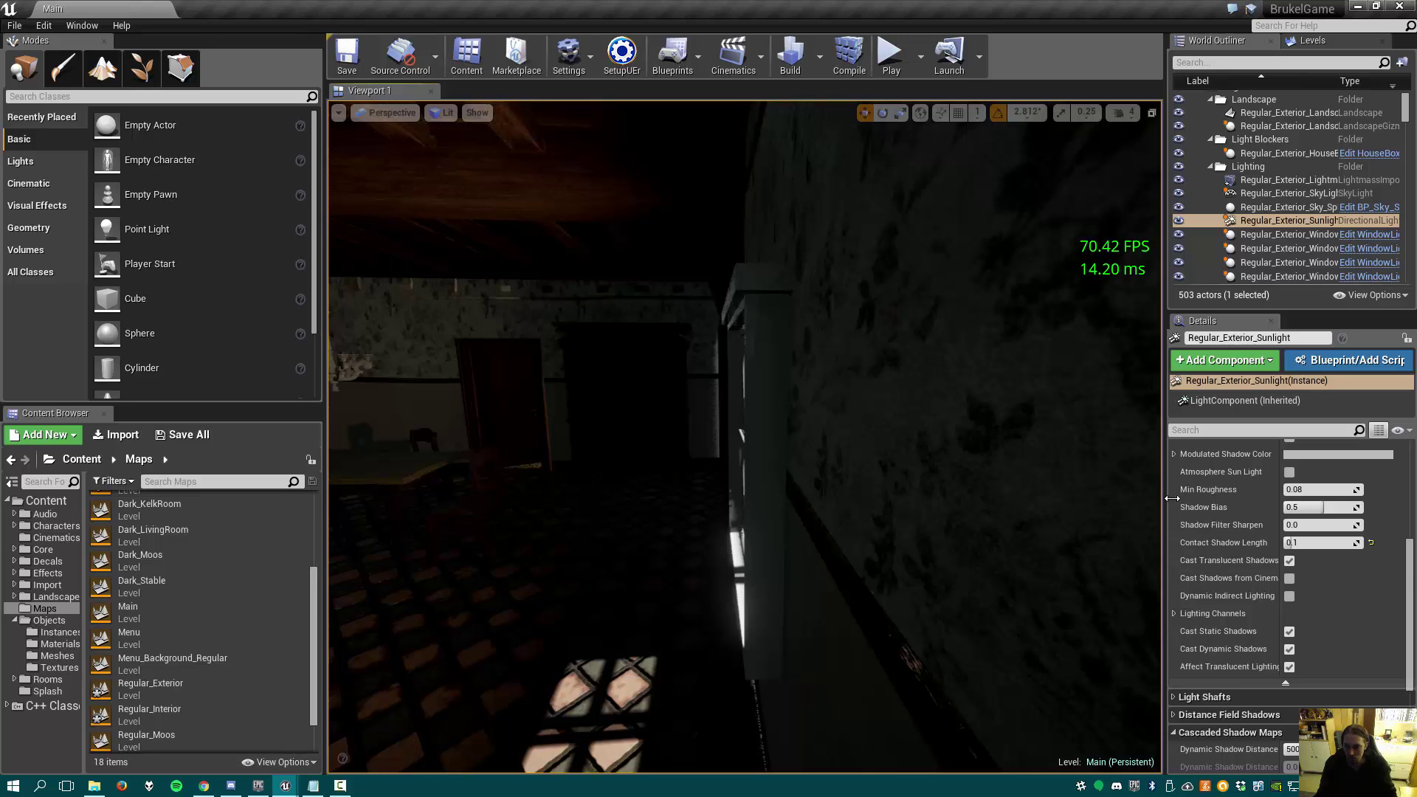
Reset Contact Shadow Length to its default, then set it to 0.1 again to compare the shadows on the wall
left_click(1371, 543)
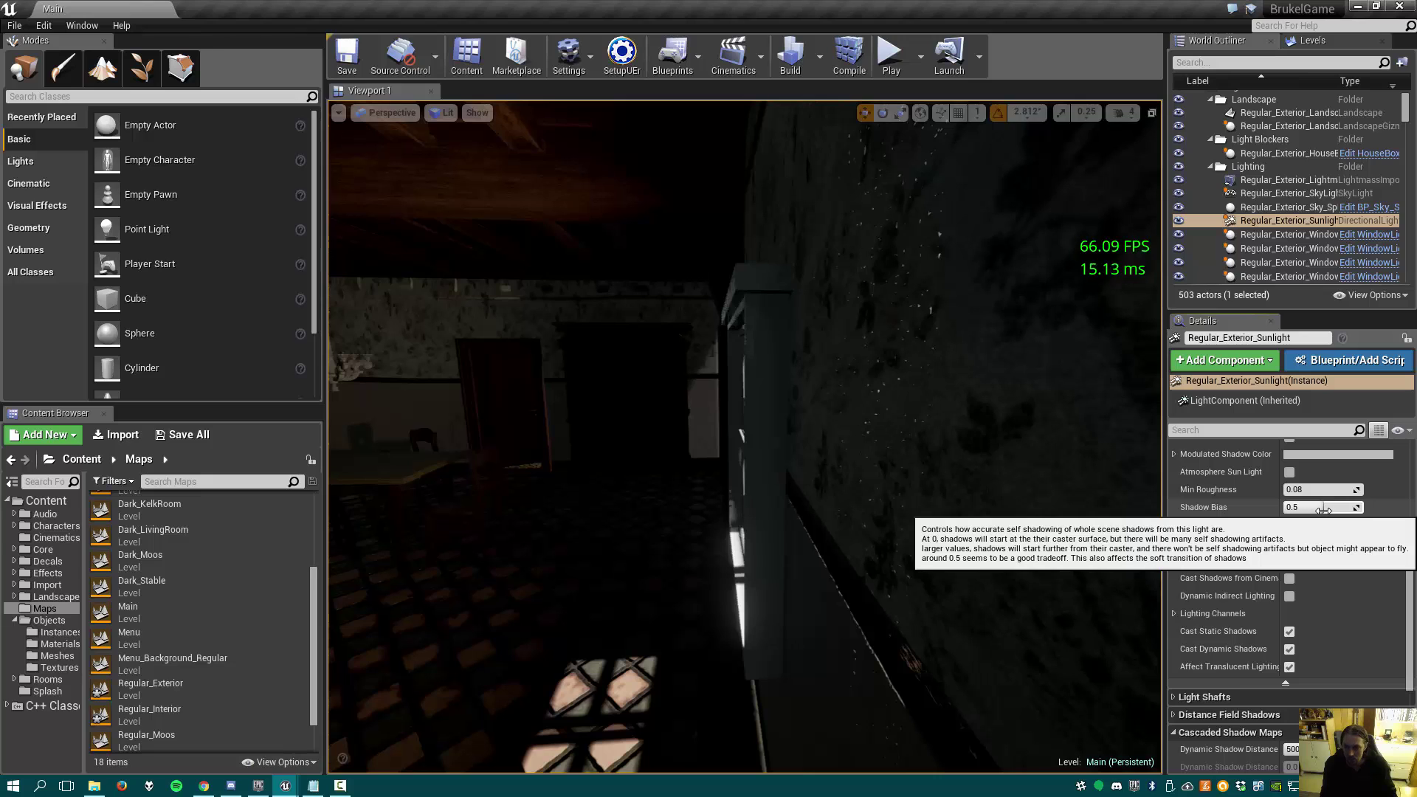
left_click(1300, 543)
type("1")
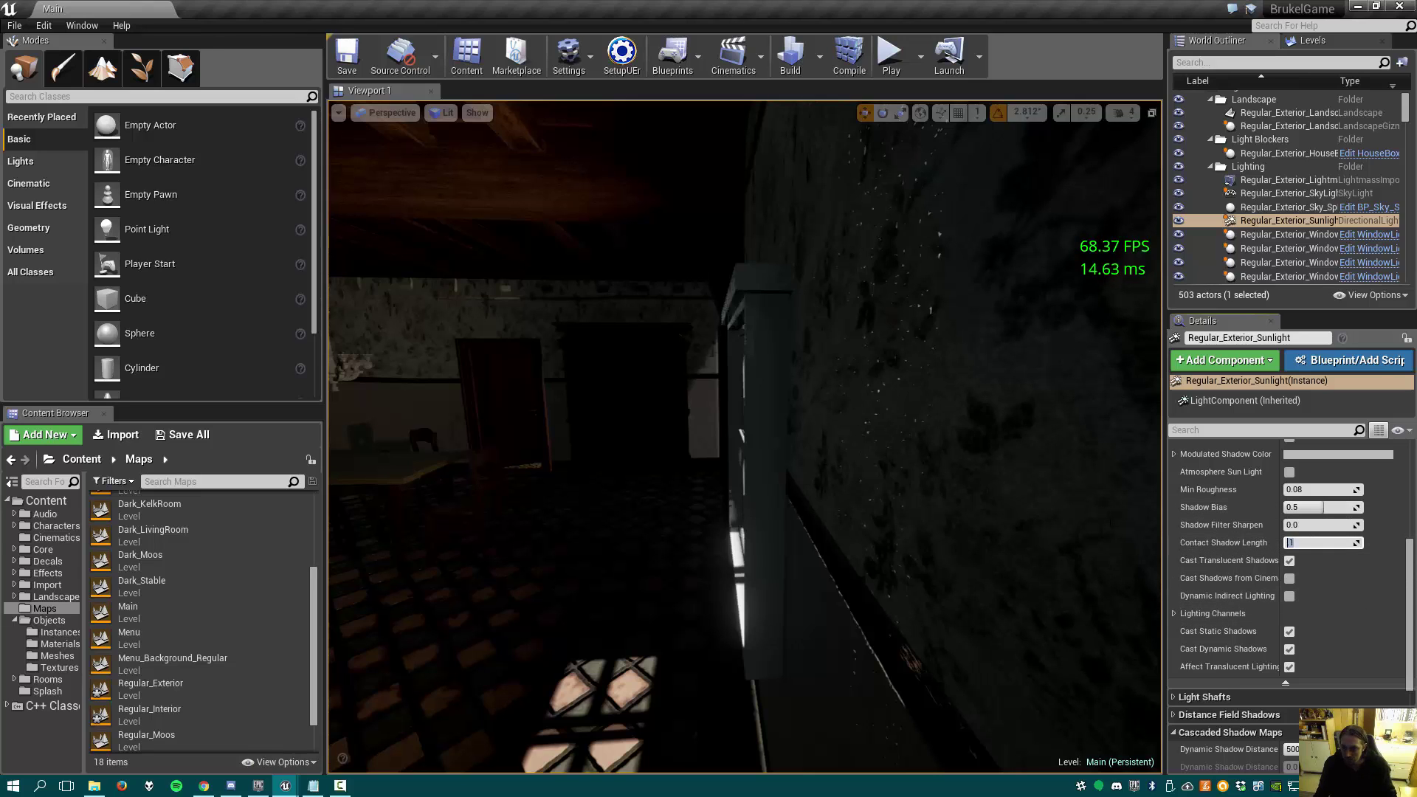
type(".1")
key("Return")
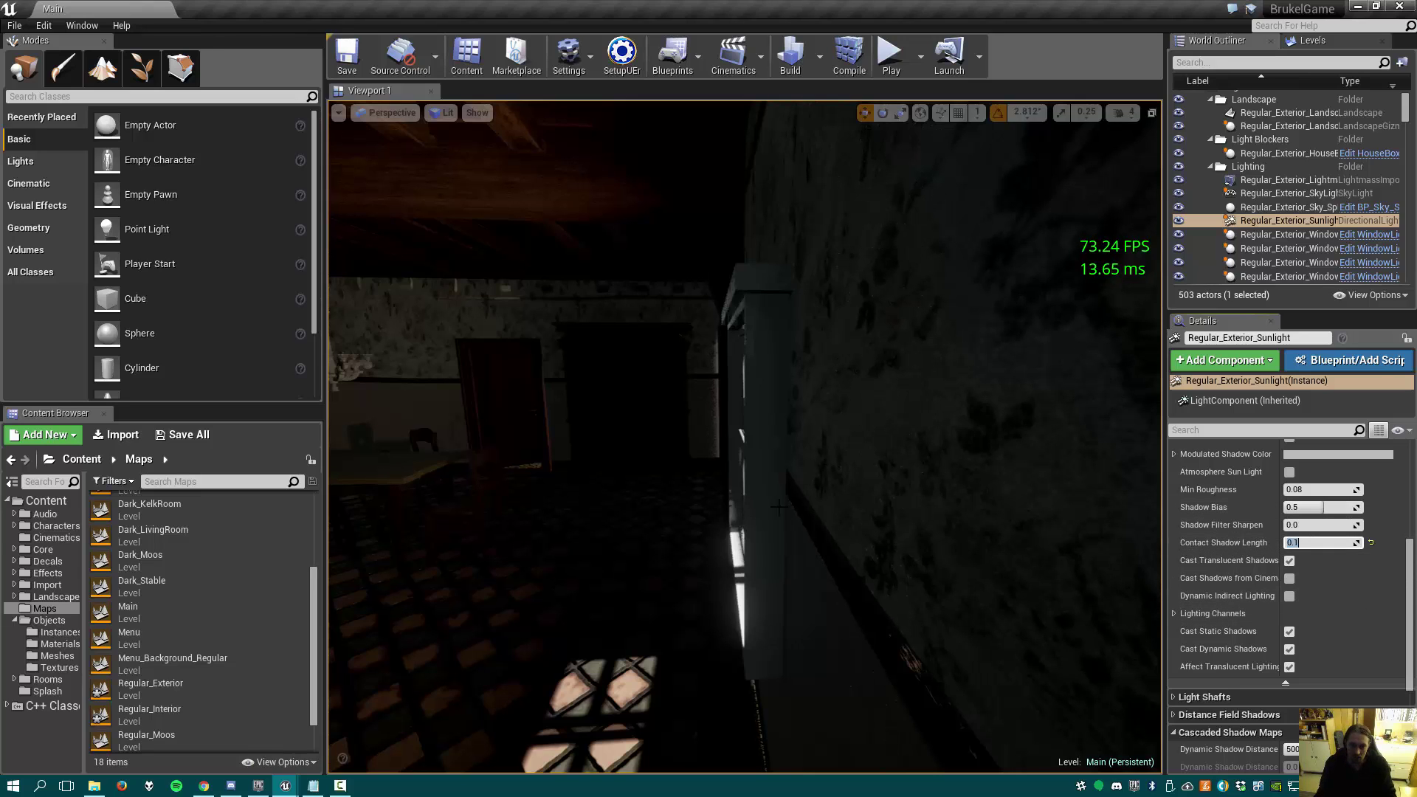
Examine the contact shadows outside the house around the door, wall trim and free-standing panel from several positions
key("w")
right_click_drag(779, 507, 642, 465)
key("w")
key("w")
key("s")
key("w")
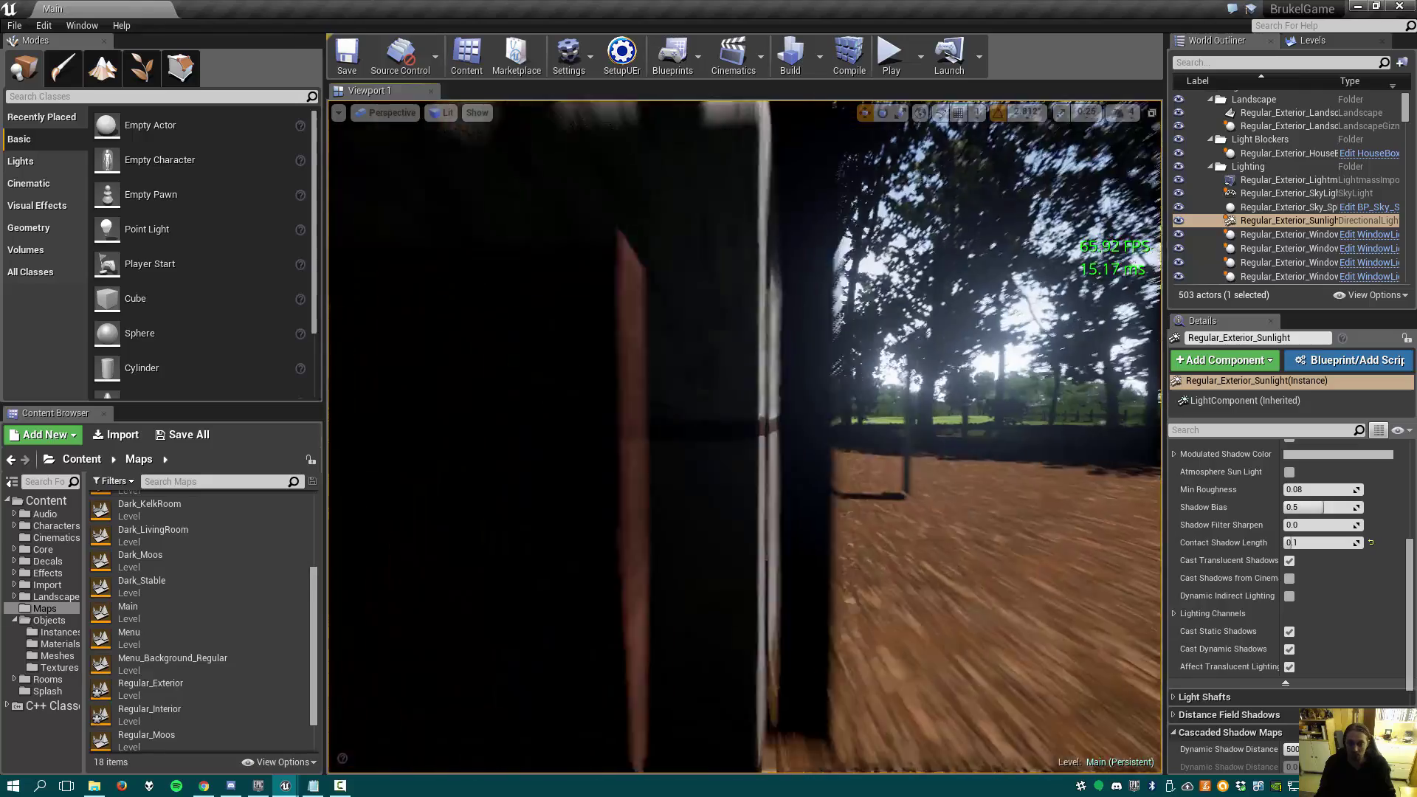
right_click_drag(613, 519, 663, 313)
key("a")
key("d")
key("a")
key("d")
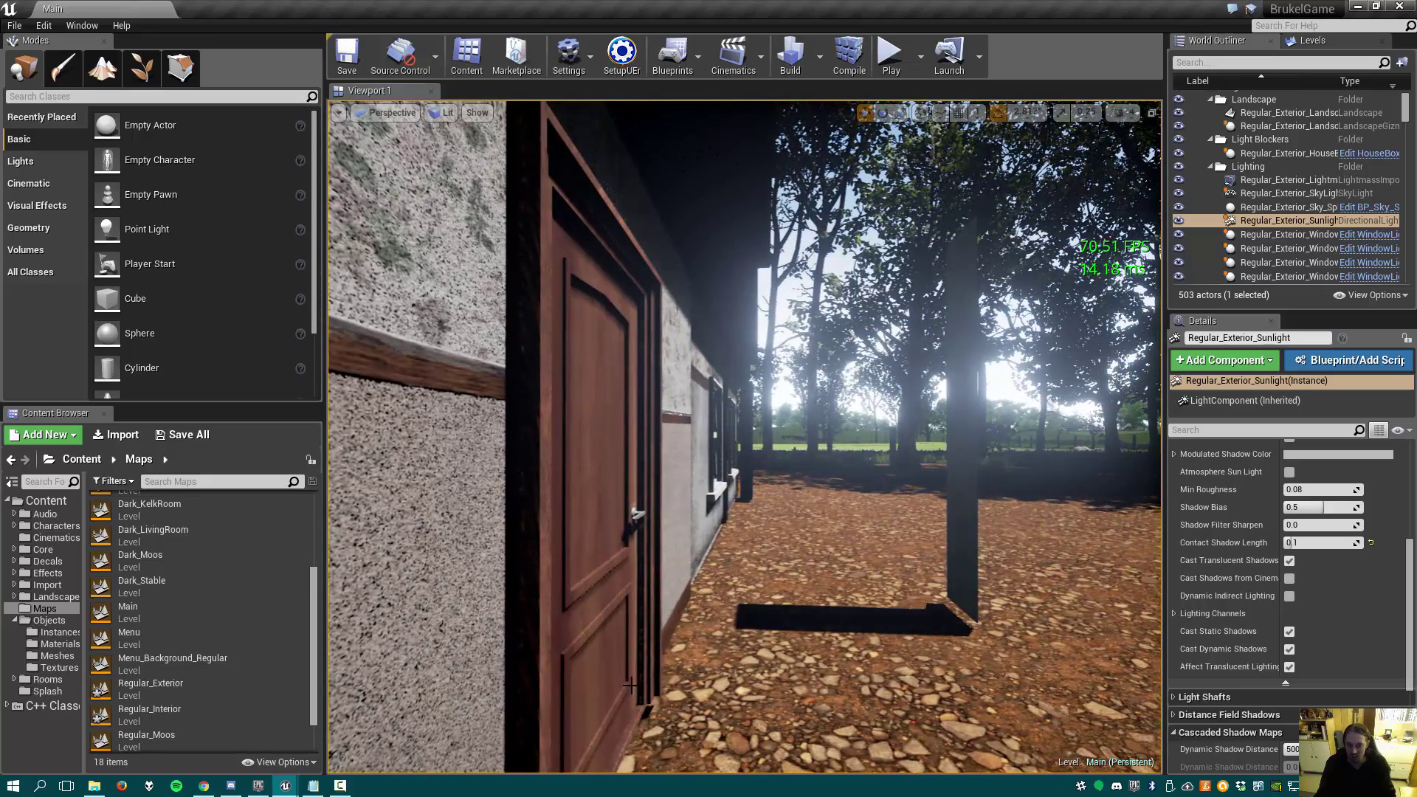
Compare the outside wall and the dark room corner, then reset the sunlight's Contact Shadow Length to 0
key("a")
right_click_drag(659, 629, 712, 627)
key("d")
key("a")
key("a")
key("a")
right_click_drag(620, 325, 611, 328)
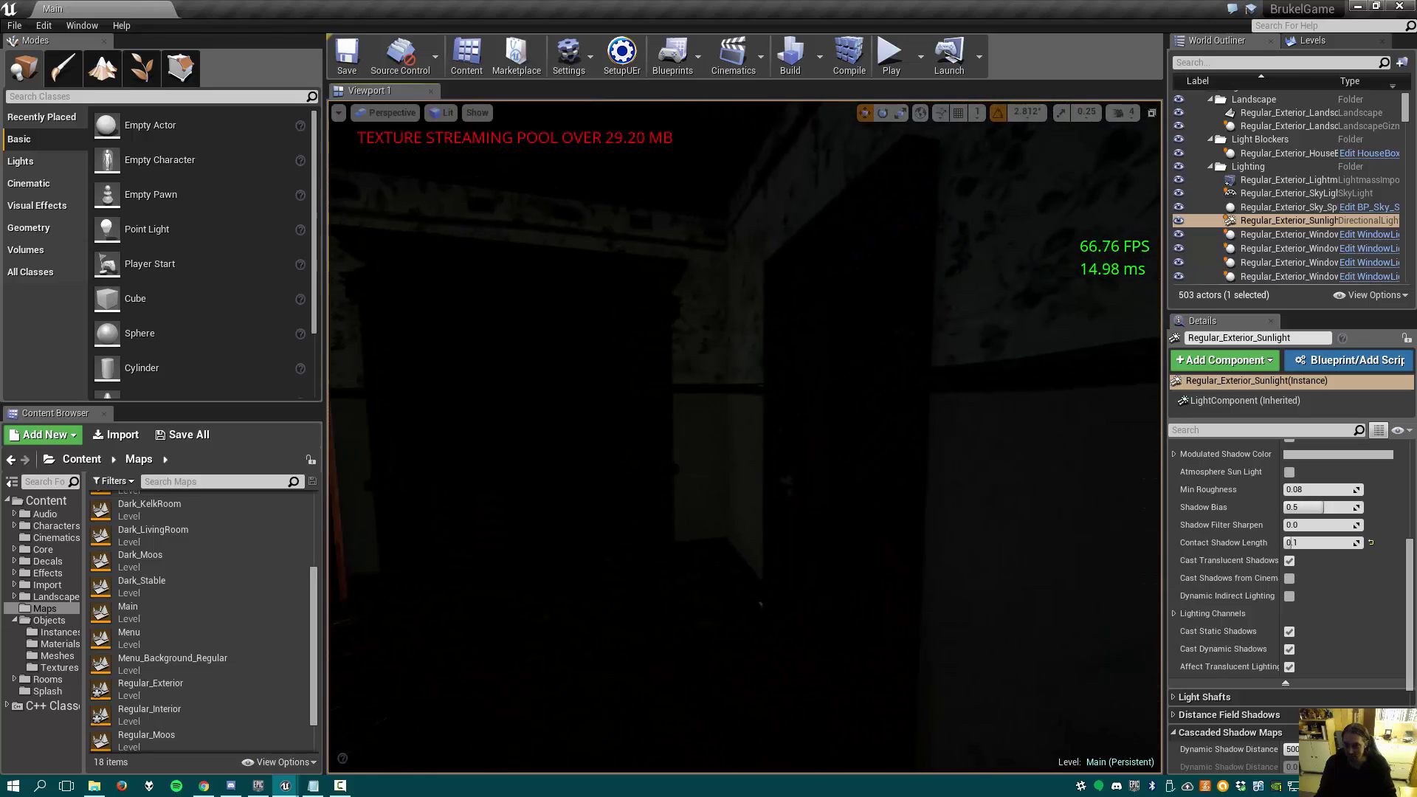
left_click(1306, 543)
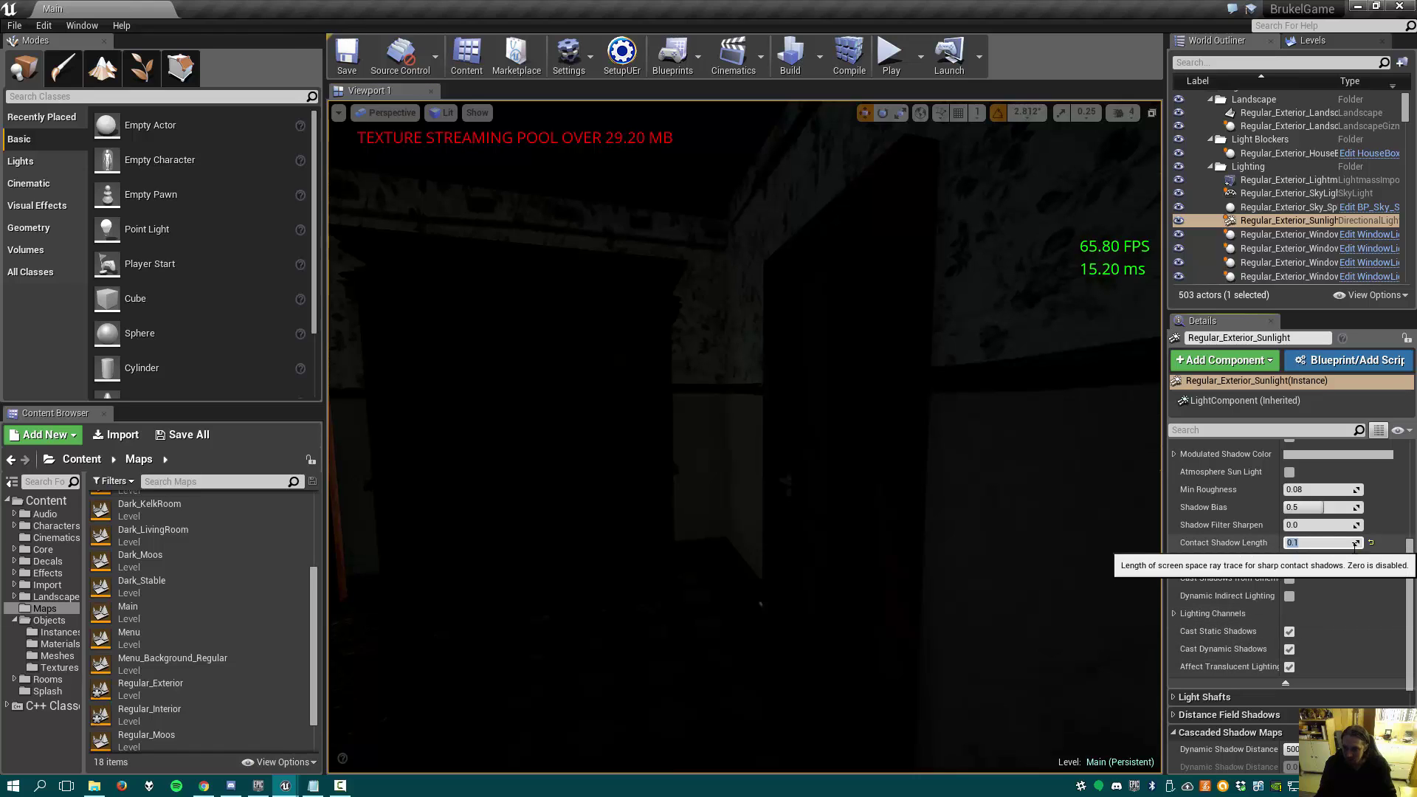
left_click(1371, 543)
Select the tall Cube panel standing outside and move it up to the house wall beside the leaking room corner
right_click_drag(783, 435, 807, 421)
key("w")
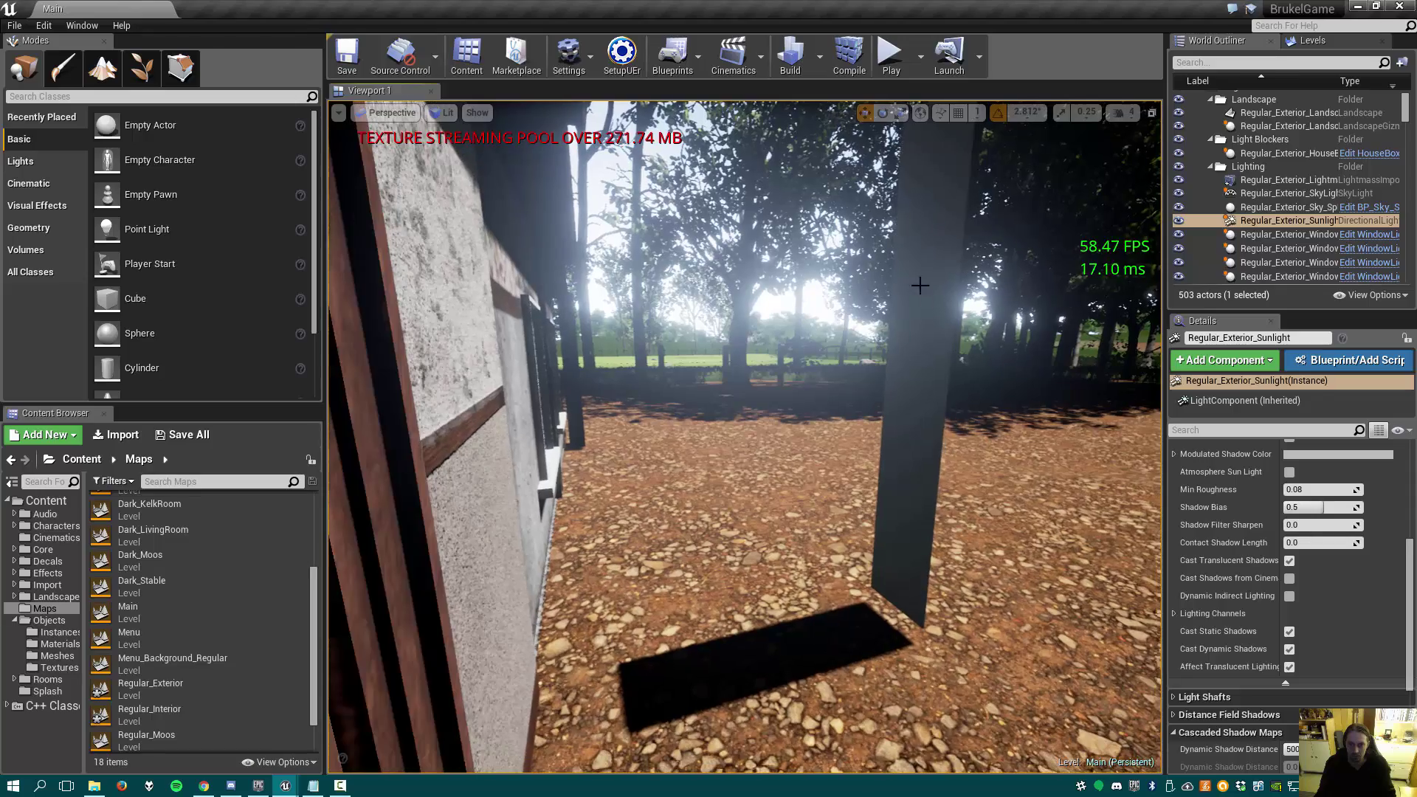
left_click(920, 322)
right_click_drag(920, 322, 911, 325)
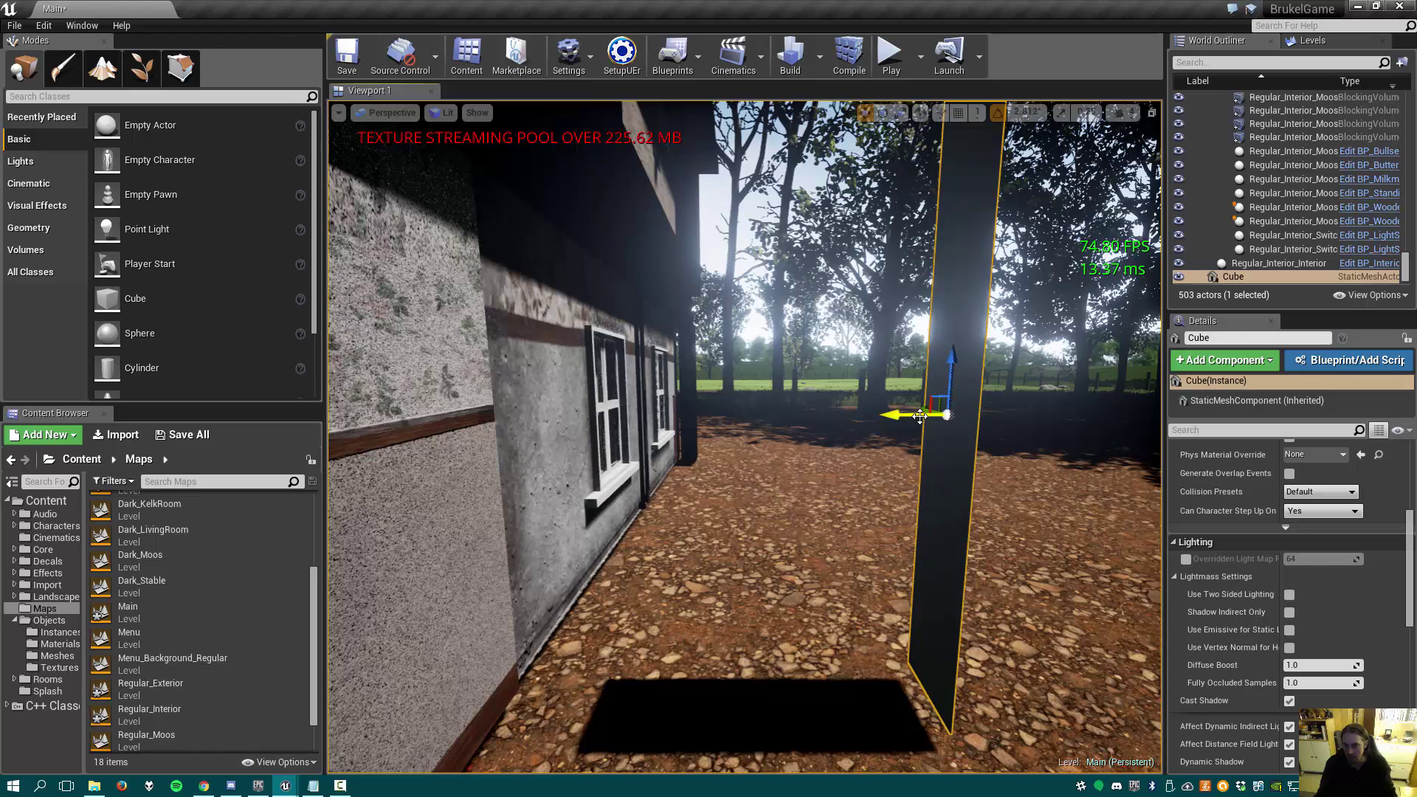
left_click_drag(917, 412, 838, 442)
right_click_drag(944, 411, 841, 450)
left_click_drag(989, 390, 735, 457)
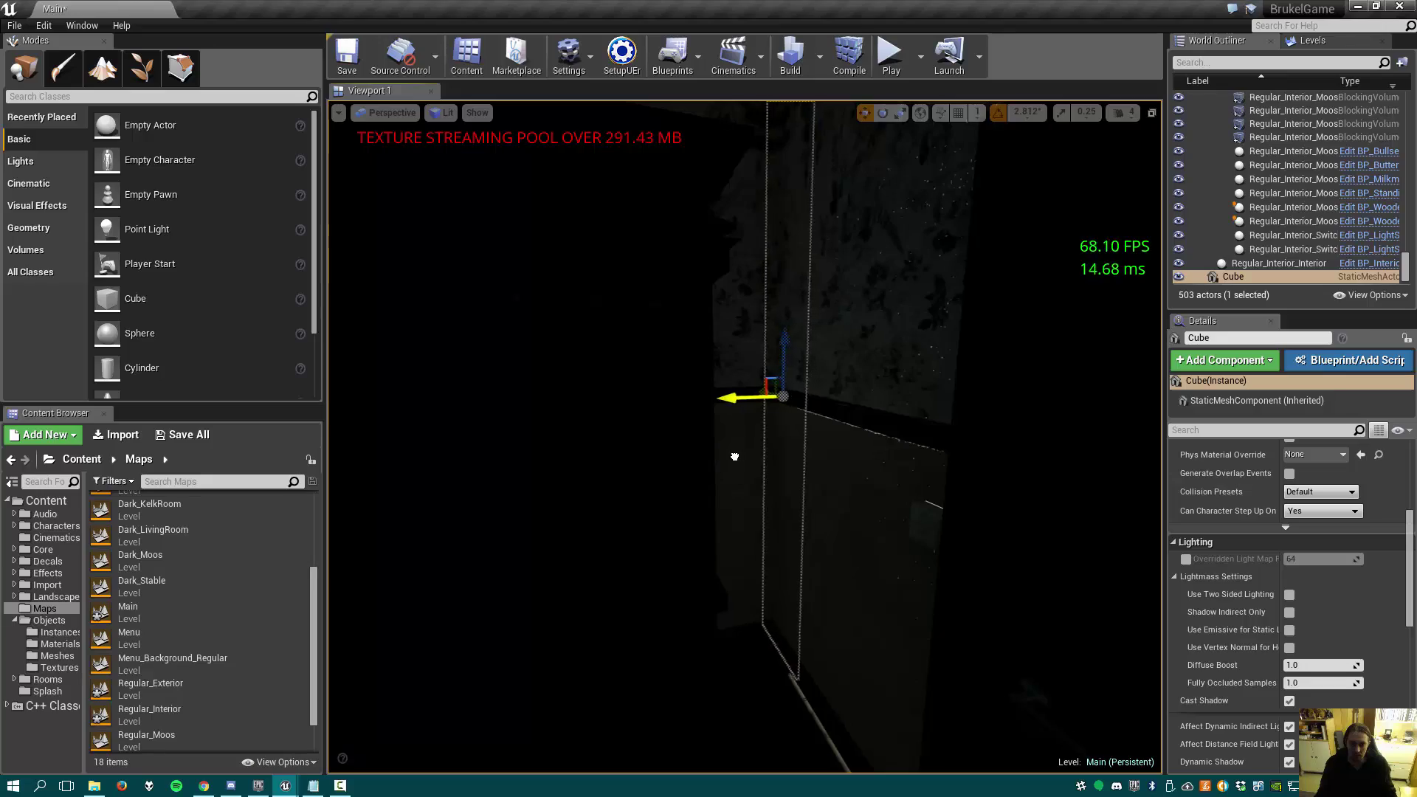
Fine-tune the Cube panel's position against the outer wall along both horizontal axes and check the room corner from inside
right_click_drag(735, 457, 668, 496)
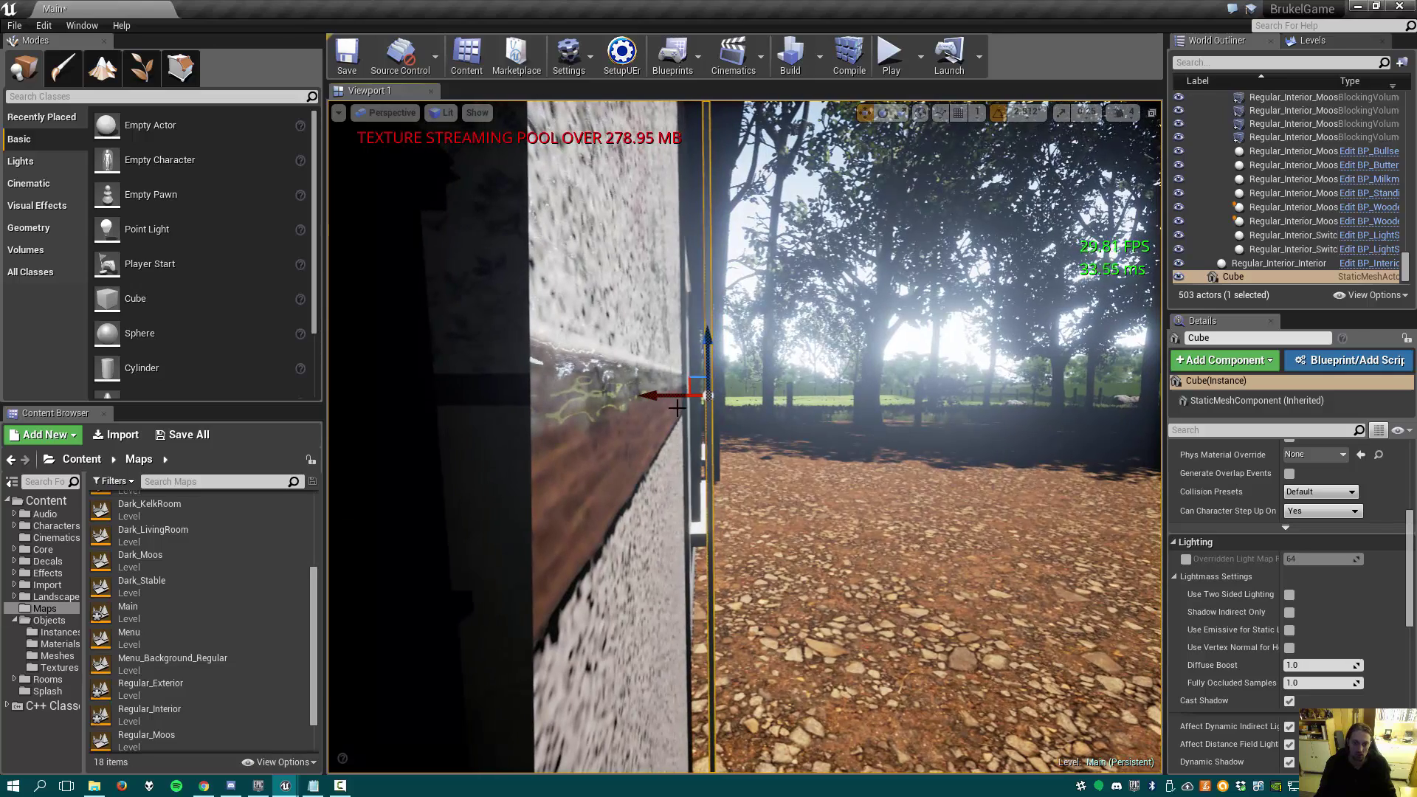
left_click_drag(677, 397, 658, 424)
right_click_drag(644, 469, 648, 433)
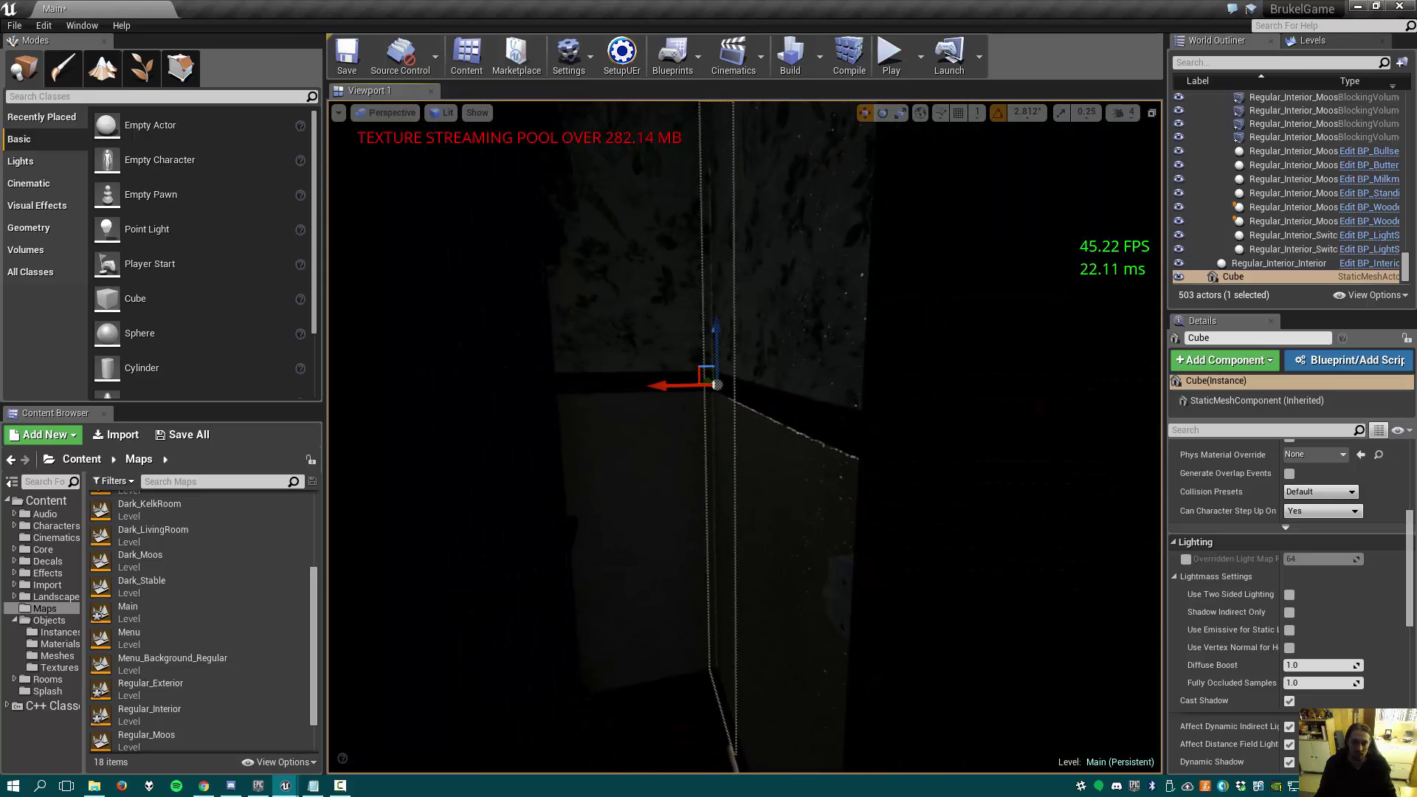
left_click_drag(647, 433, 692, 433)
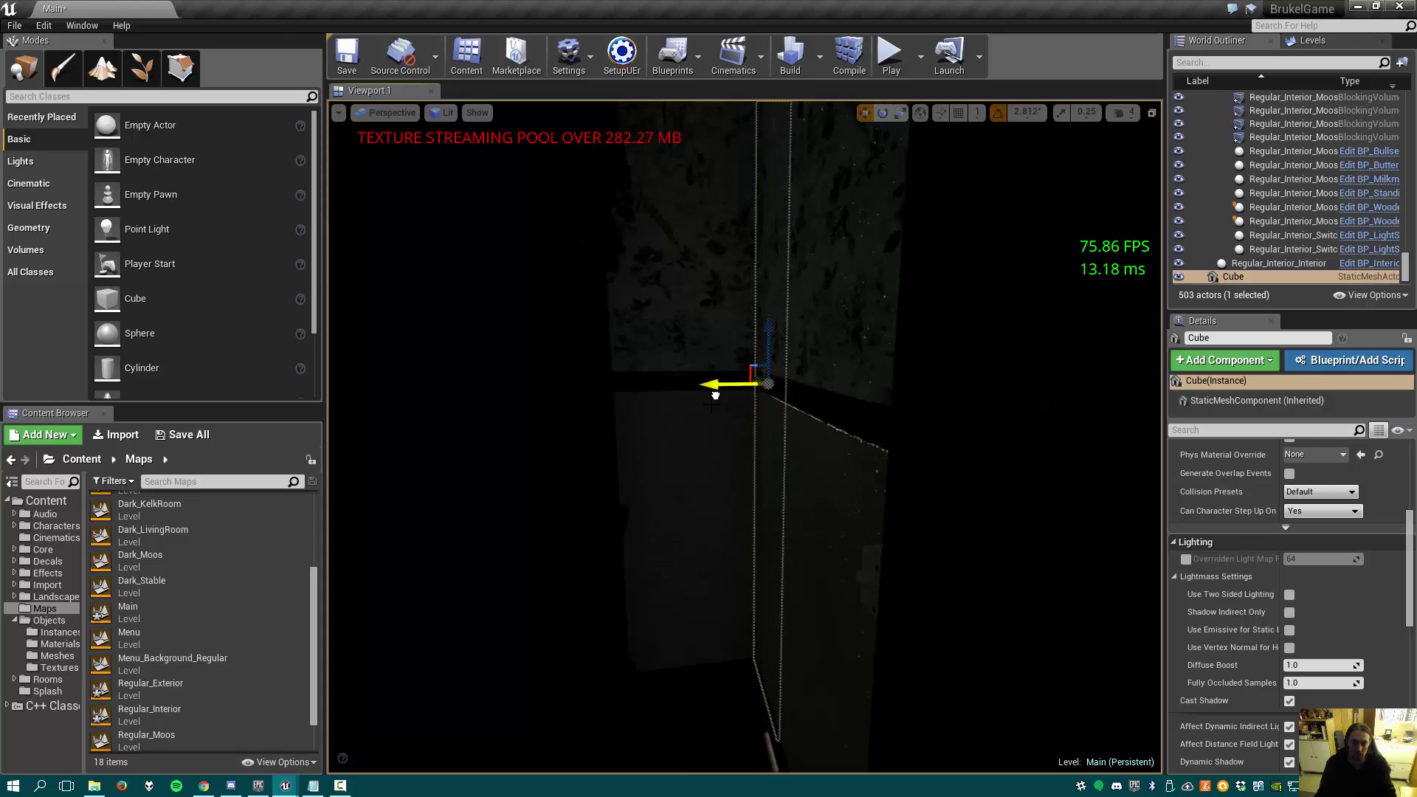
mouse_move(715, 396)
right_mouse_down()
mouse_move(857, 399)
mouse_move(908, 428)
mouse_move(715, 397)
right_mouse_up()
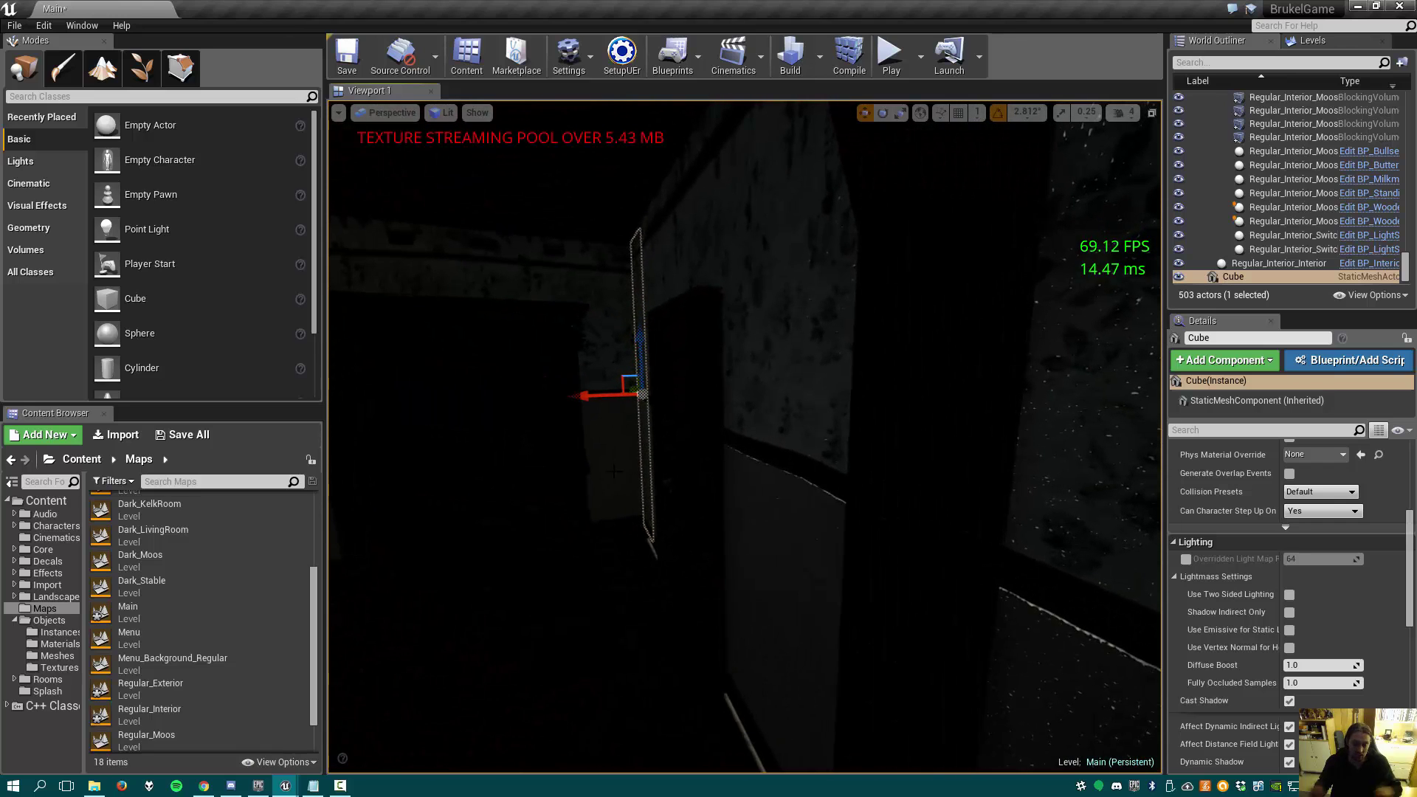